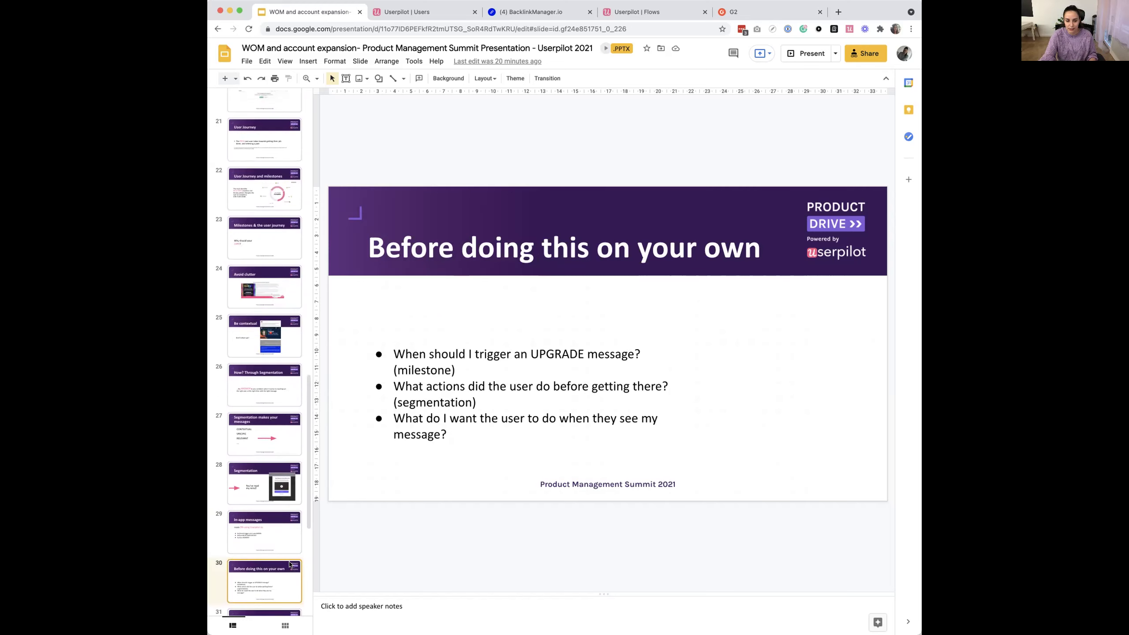
Review the "Let's build!" slides on creating a goal, building a segment and triggering a modal.
{"action": "scroll", "coordinate": [289, 565], "scroll_direction": "down", "scroll_amount": 2}
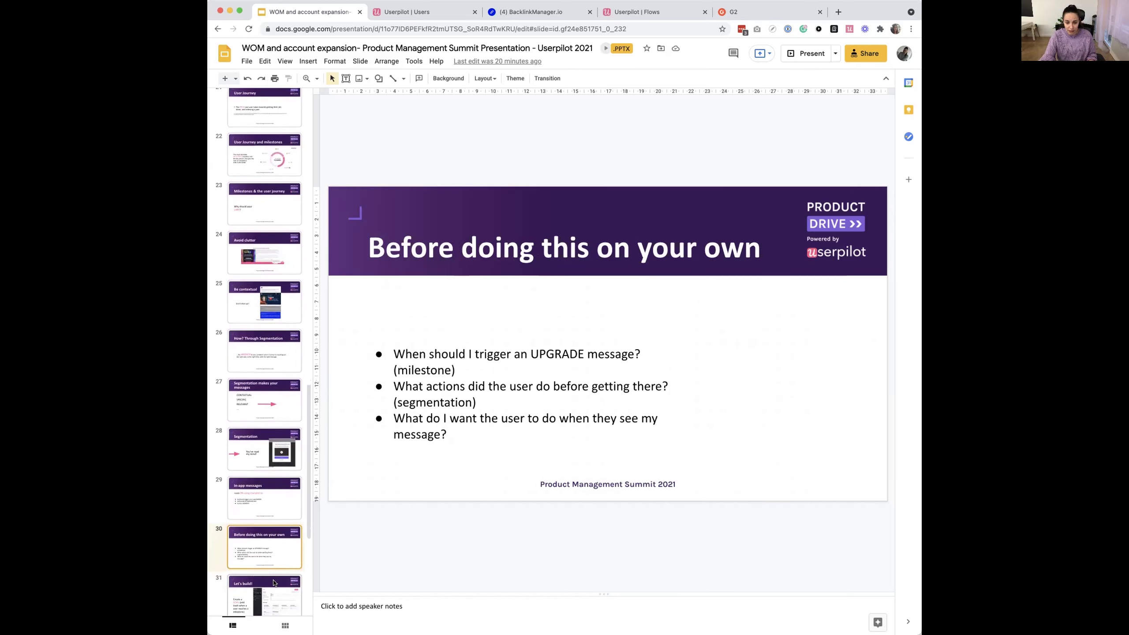
{"action": "left_click", "coordinate": [274, 583]}
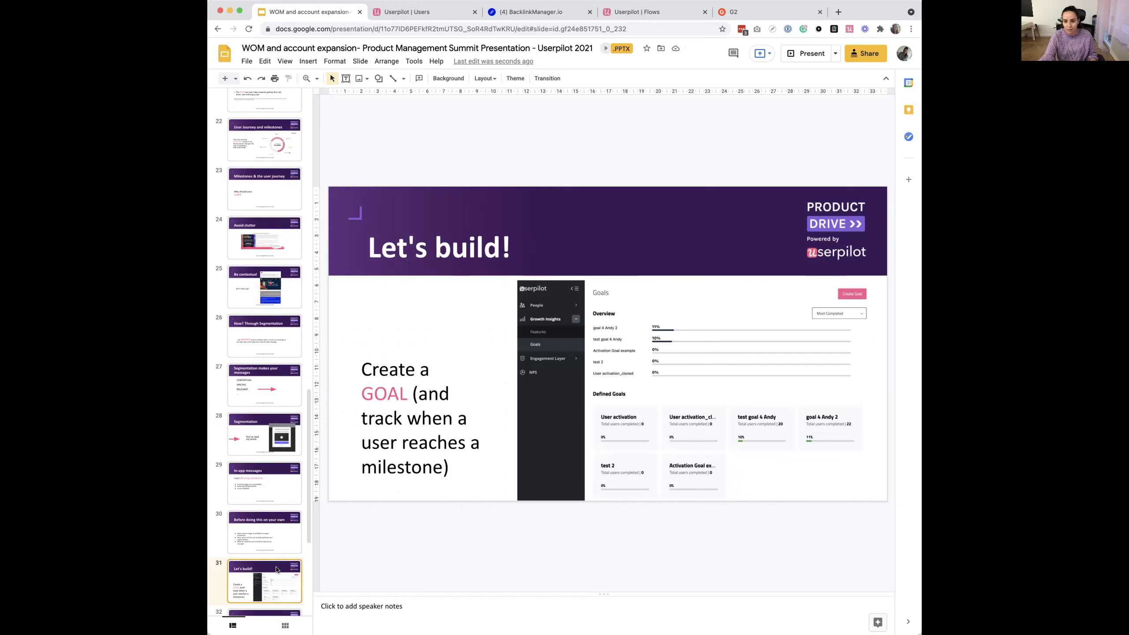
{"action": "scroll", "coordinate": [276, 570], "scroll_direction": "down", "scroll_amount": 2}
{"action": "left_click", "coordinate": [265, 553]}
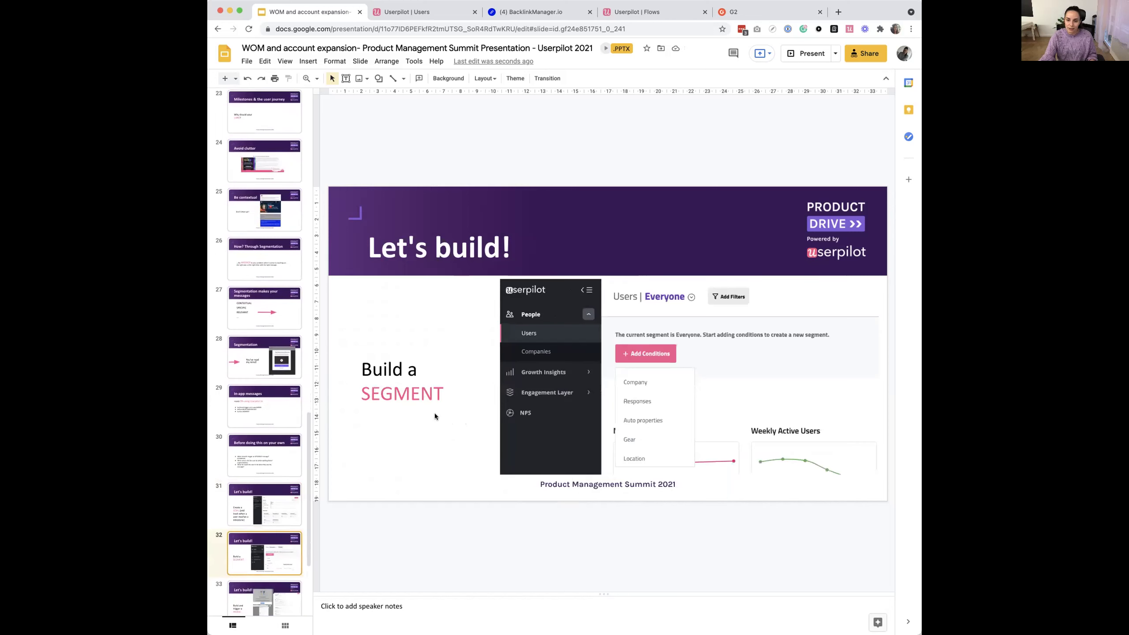
{"action": "left_click", "coordinate": [244, 602]}
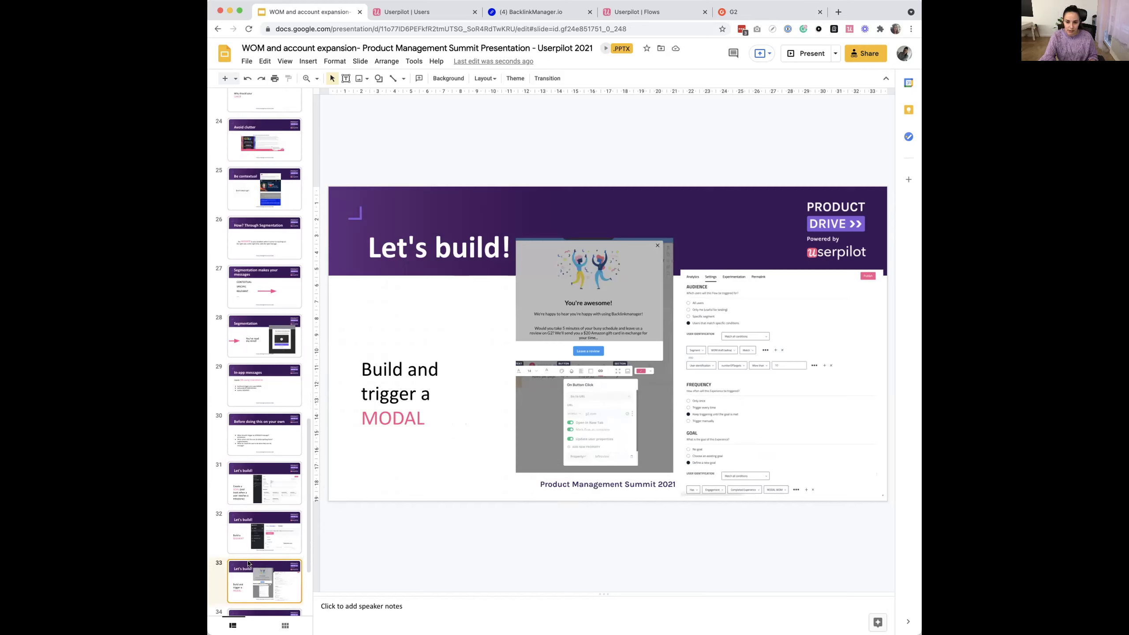
{"action": "scroll", "coordinate": [249, 563], "scroll_direction": "down", "scroll_amount": 3}
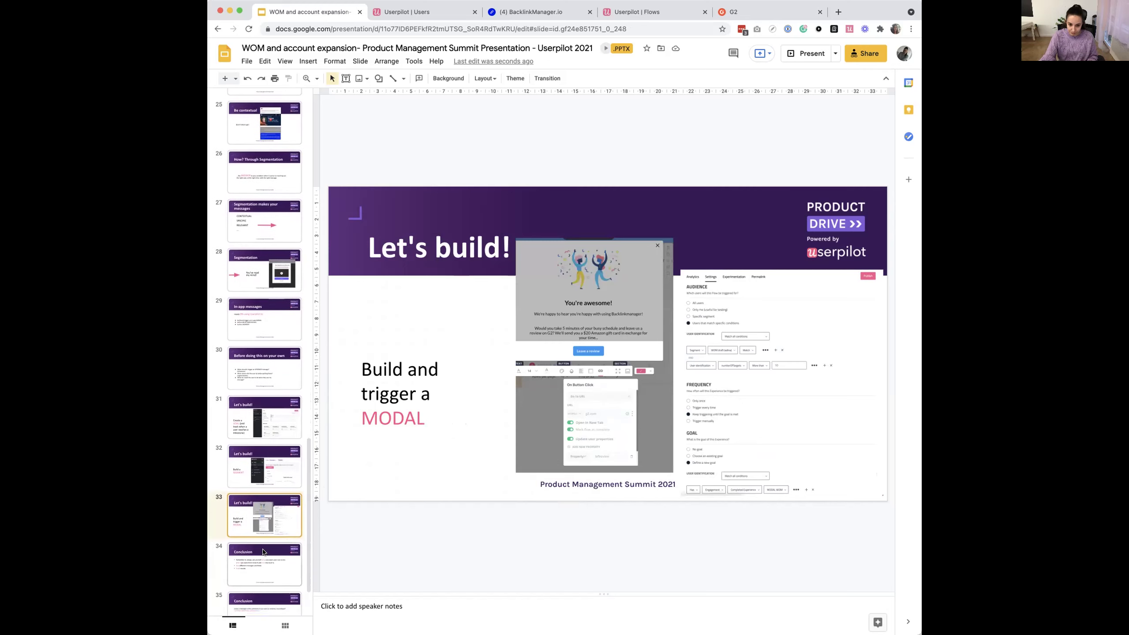
{"action": "scroll", "coordinate": [263, 553], "scroll_direction": "up", "scroll_amount": 3}
{"action": "scroll", "coordinate": [263, 552], "scroll_direction": "up", "scroll_amount": 1}
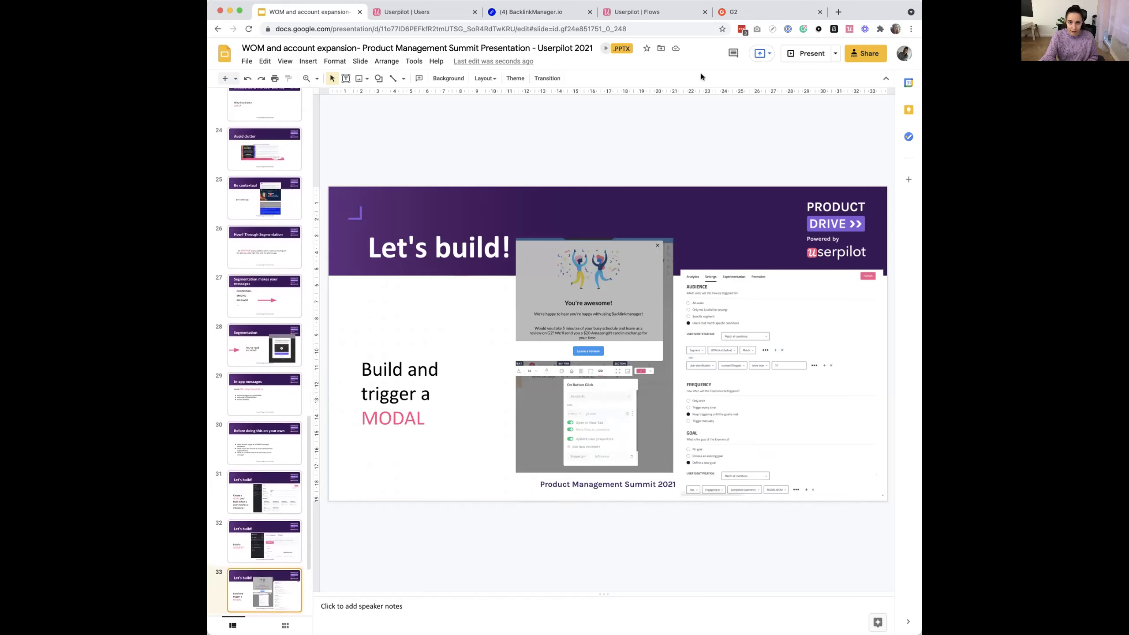
Switch to Userpilot's Users page and examine which columns the users table can display.
{"action": "left_click", "coordinate": [438, 14]}
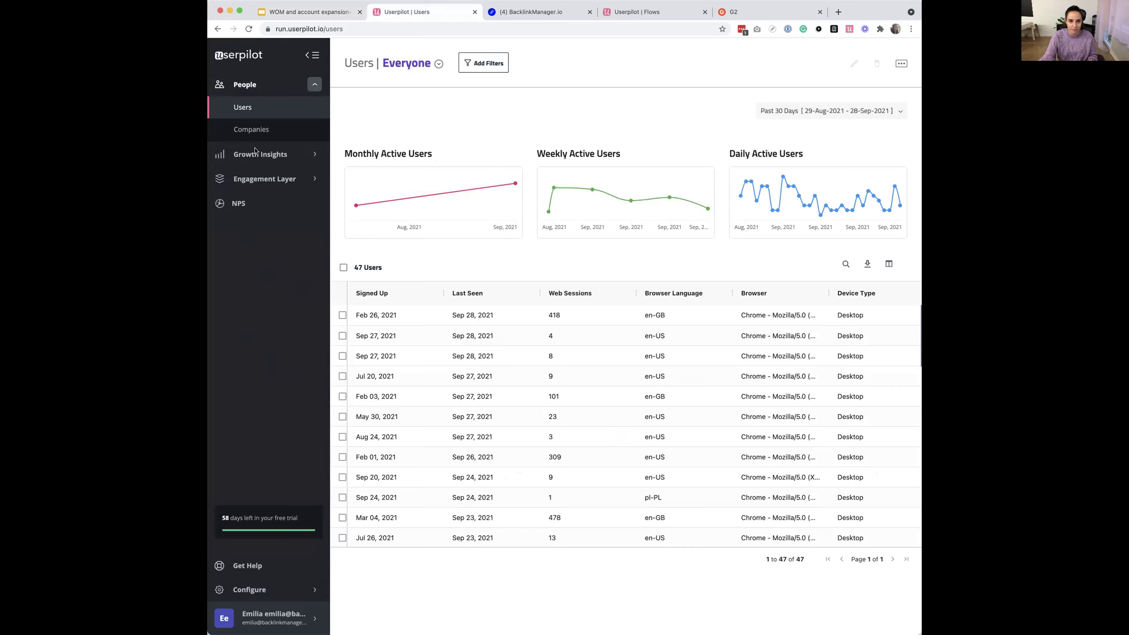
{"action": "left_click", "coordinate": [242, 84]}
{"action": "left_click", "coordinate": [242, 85]}
{"action": "left_click", "coordinate": [887, 265]}
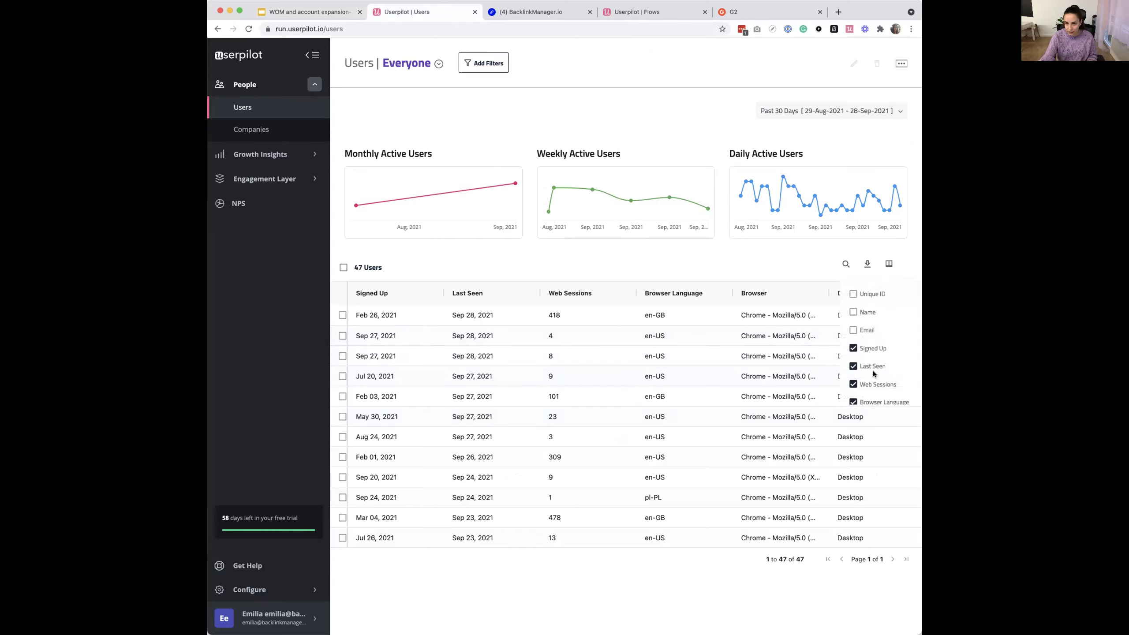
{"action": "scroll", "coordinate": [874, 371], "scroll_direction": "down", "scroll_amount": 2}
{"action": "scroll", "coordinate": [874, 371], "scroll_direction": "down", "scroll_amount": 1}
{"action": "scroll", "coordinate": [872, 375], "scroll_direction": "up", "scroll_amount": 3}
{"action": "left_click", "coordinate": [647, 264]}
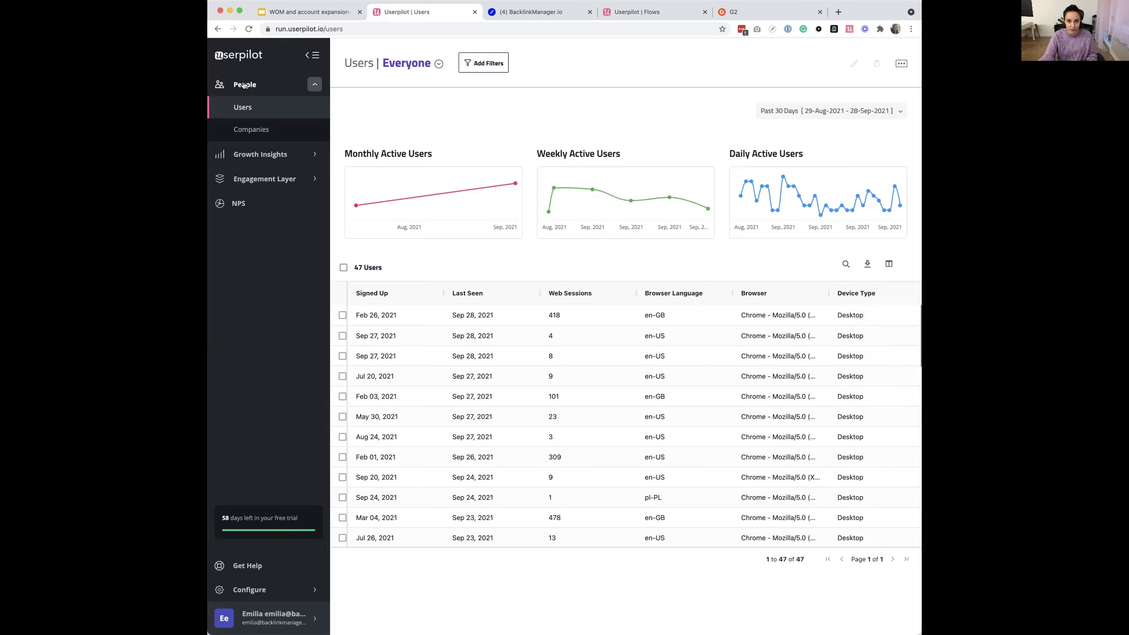
Look through the existing user segments and start creating a new one.
{"action": "left_click", "coordinate": [437, 66]}
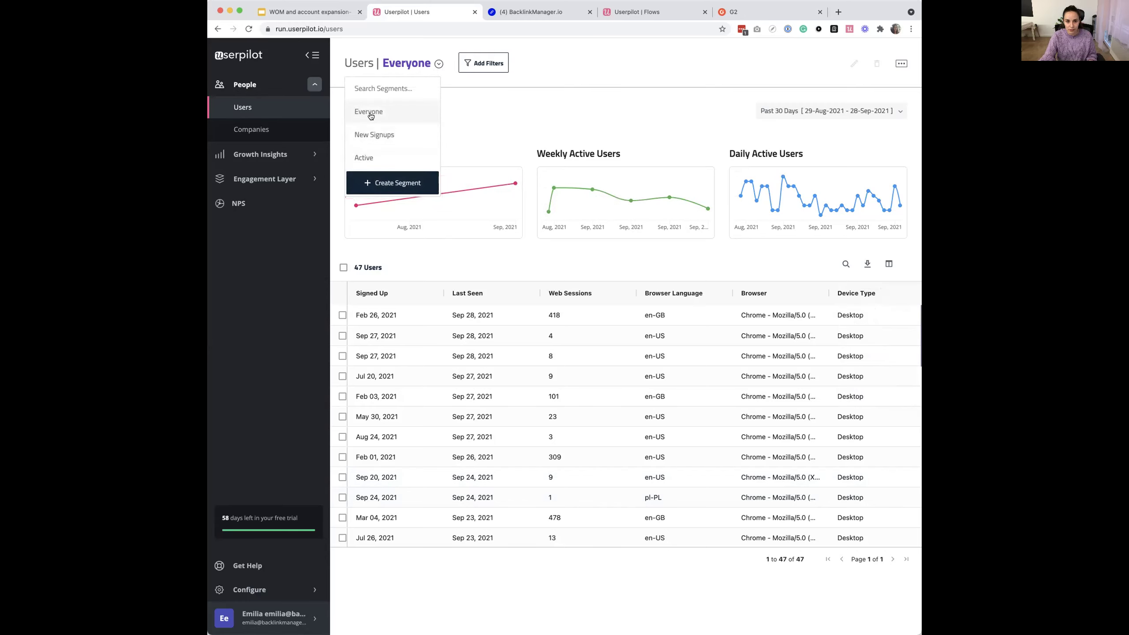
{"action": "scroll", "coordinate": [364, 120], "scroll_direction": "down", "scroll_amount": 2}
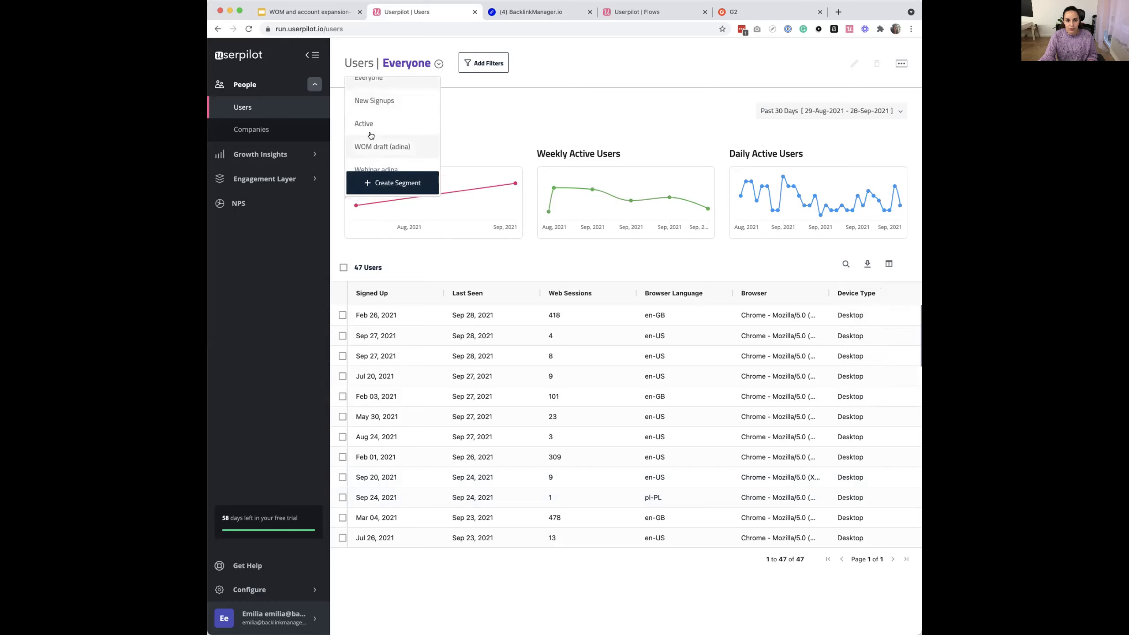
{"action": "scroll", "coordinate": [397, 148], "scroll_direction": "down", "scroll_amount": 1}
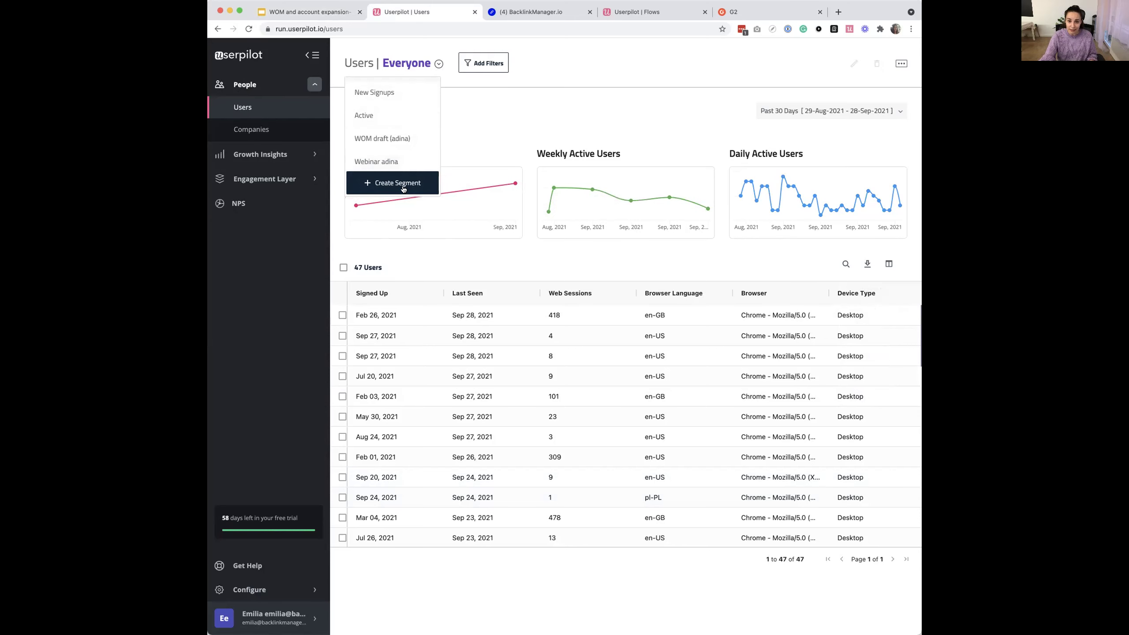
{"action": "left_click", "coordinate": [389, 183]}
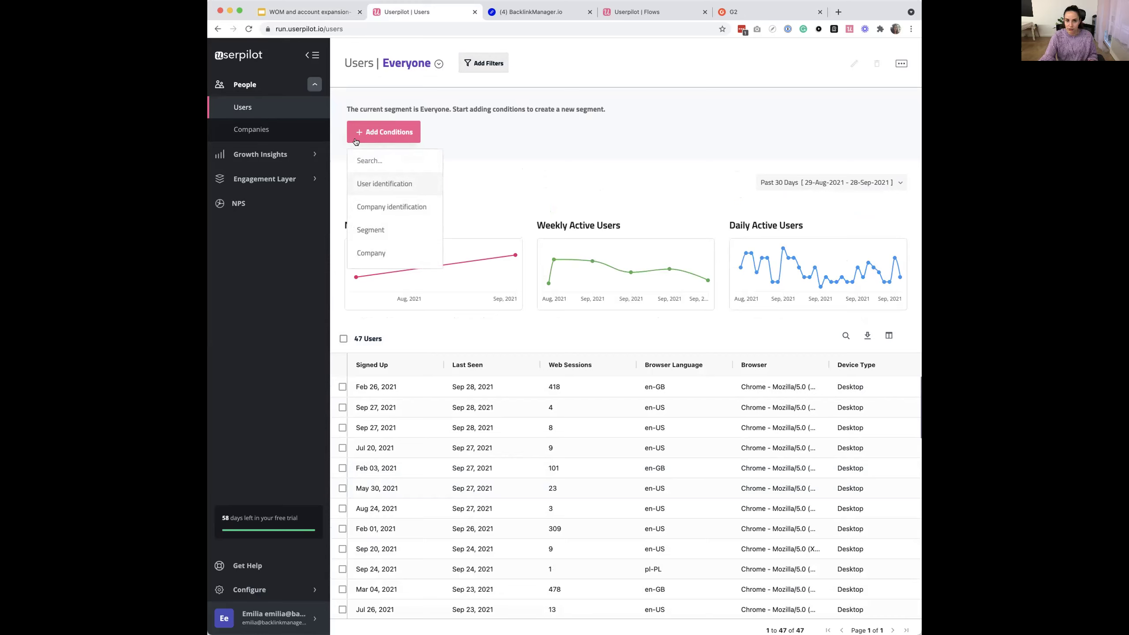
Add a User identification condition to the new segment and look through its available attributes.
{"action": "scroll", "coordinate": [383, 179], "scroll_direction": "down", "scroll_amount": 1}
{"action": "scroll", "coordinate": [383, 178], "scroll_direction": "down", "scroll_amount": 1}
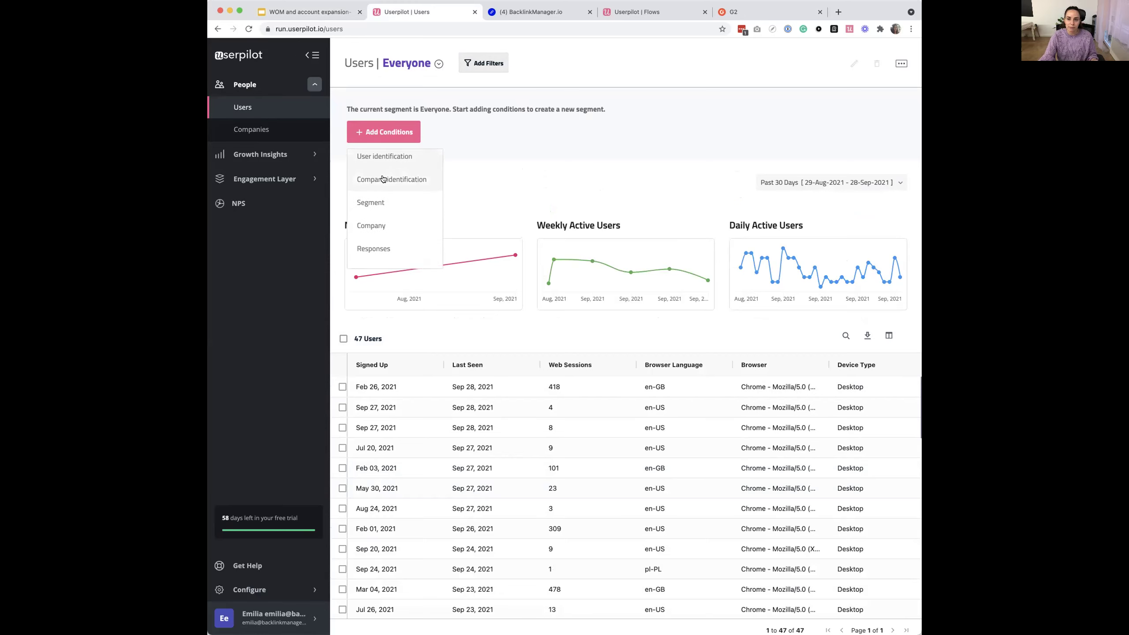
{"action": "scroll", "coordinate": [383, 178], "scroll_direction": "down", "scroll_amount": 2}
{"action": "scroll", "coordinate": [383, 180], "scroll_direction": "up", "scroll_amount": 3}
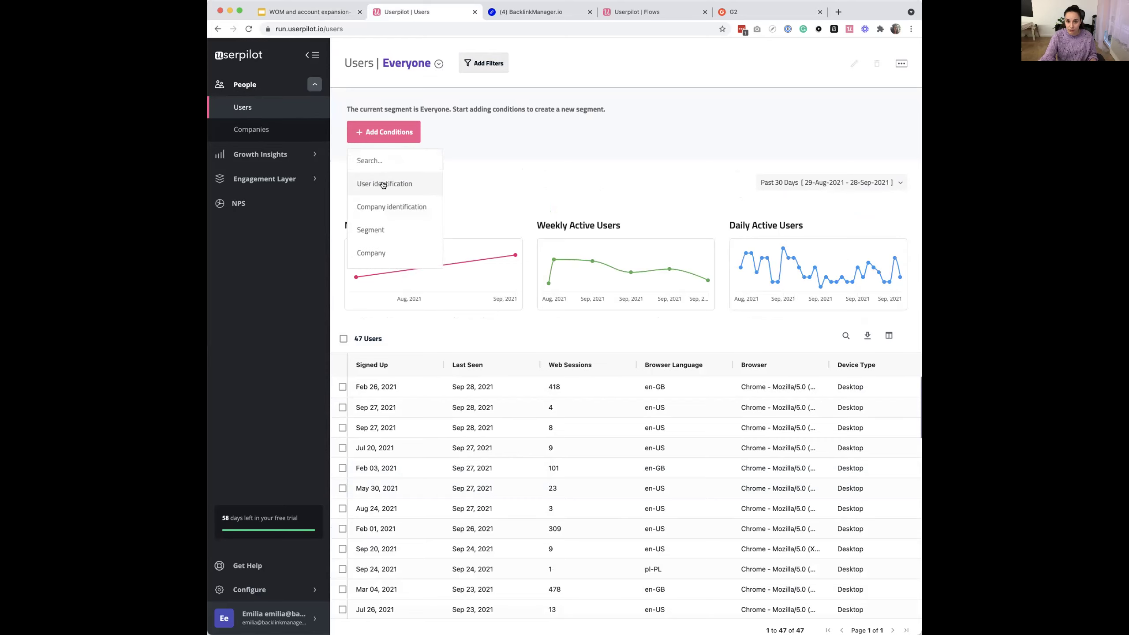
{"action": "left_click", "coordinate": [382, 184]}
{"action": "left_click", "coordinate": [444, 151]}
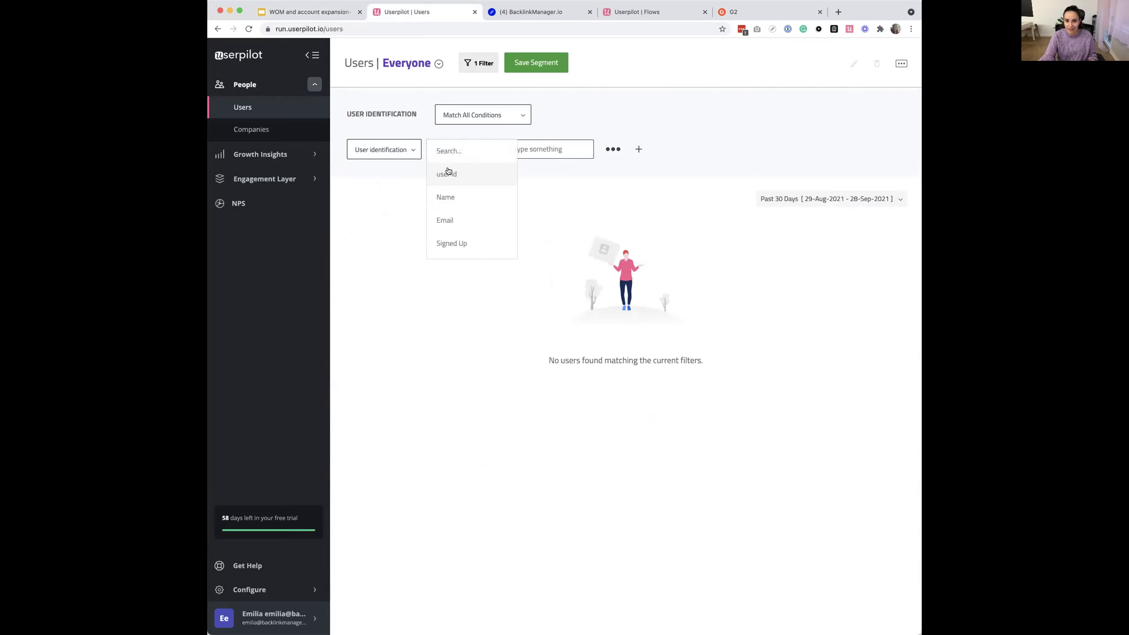
{"action": "scroll", "coordinate": [452, 220], "scroll_direction": "down", "scroll_amount": 2}
{"action": "scroll", "coordinate": [451, 219], "scroll_direction": "down", "scroll_amount": 5}
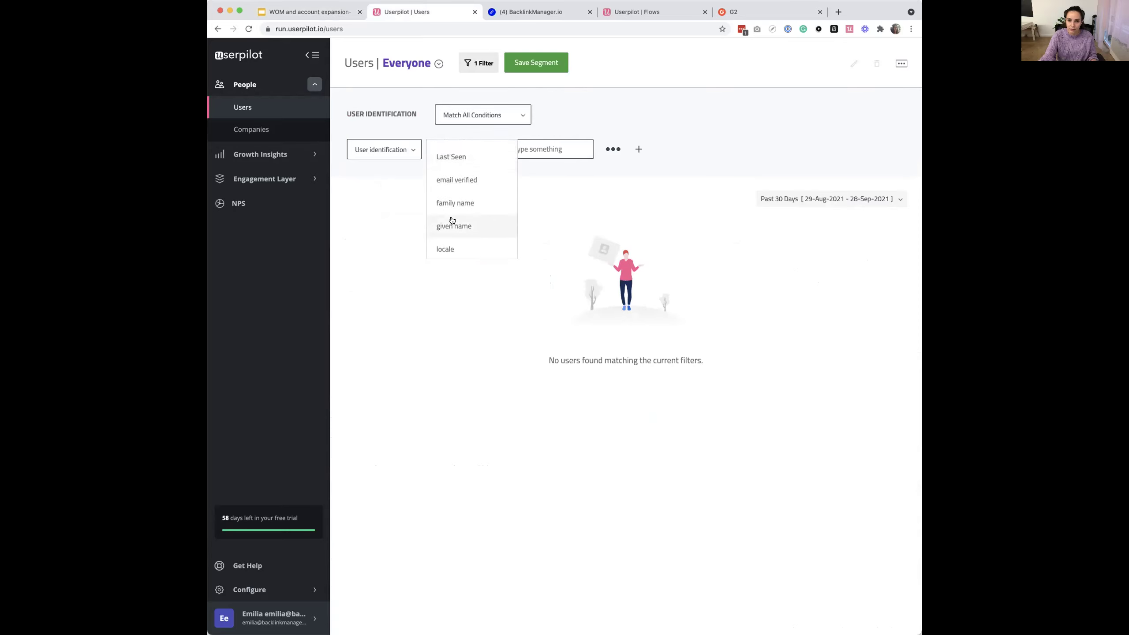
{"action": "scroll", "coordinate": [452, 220], "scroll_direction": "down", "scroll_amount": 4}
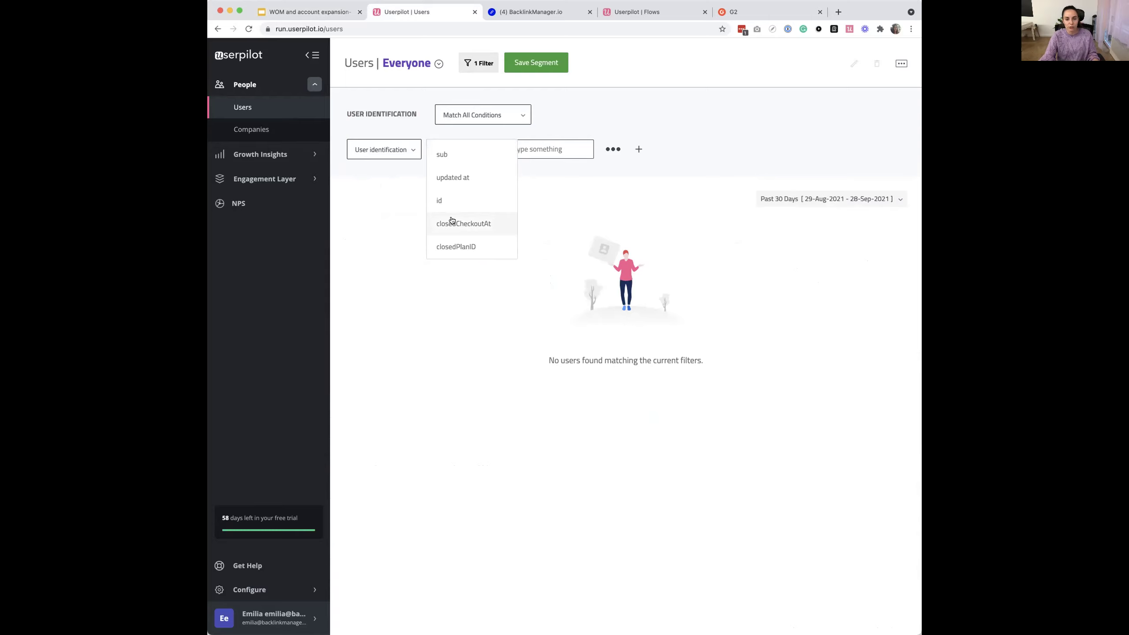
{"action": "scroll", "coordinate": [452, 220], "scroll_direction": "down", "scroll_amount": 3}
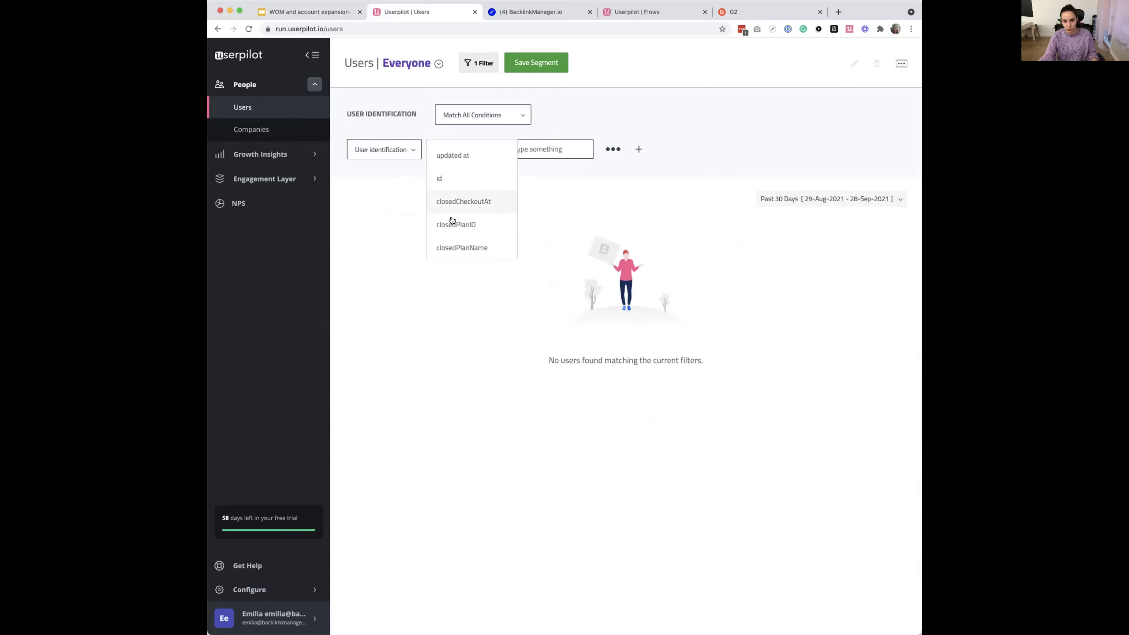
Try Company identification and Segment as the condition type, checking the available company properties.
{"action": "left_click", "coordinate": [371, 147]}
{"action": "left_click", "coordinate": [390, 198]}
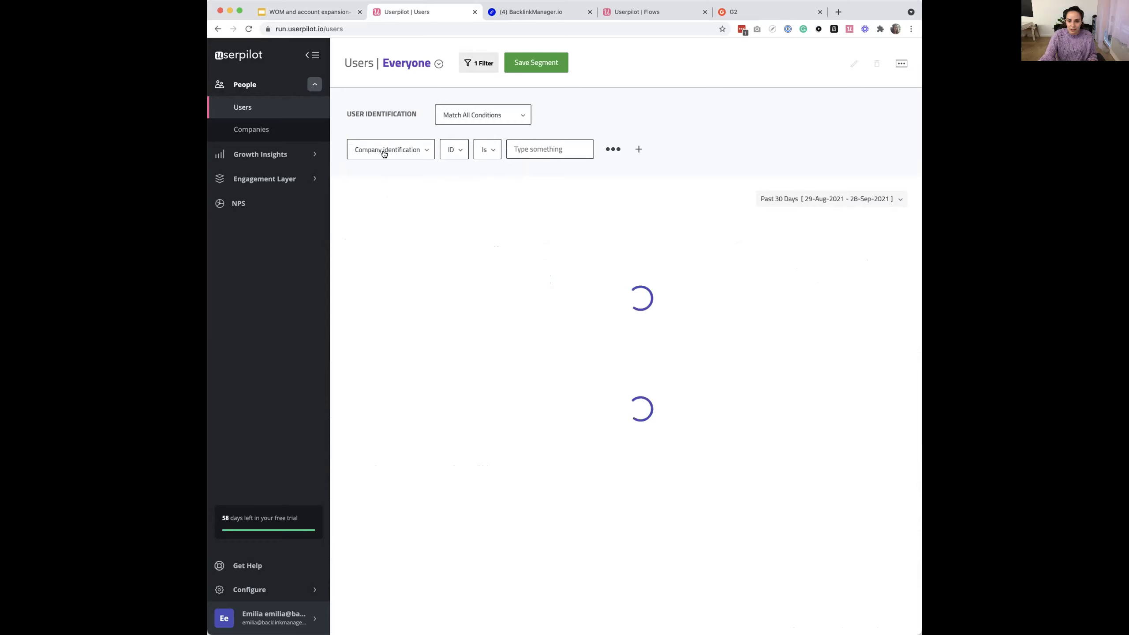
{"action": "left_click", "coordinate": [460, 150]}
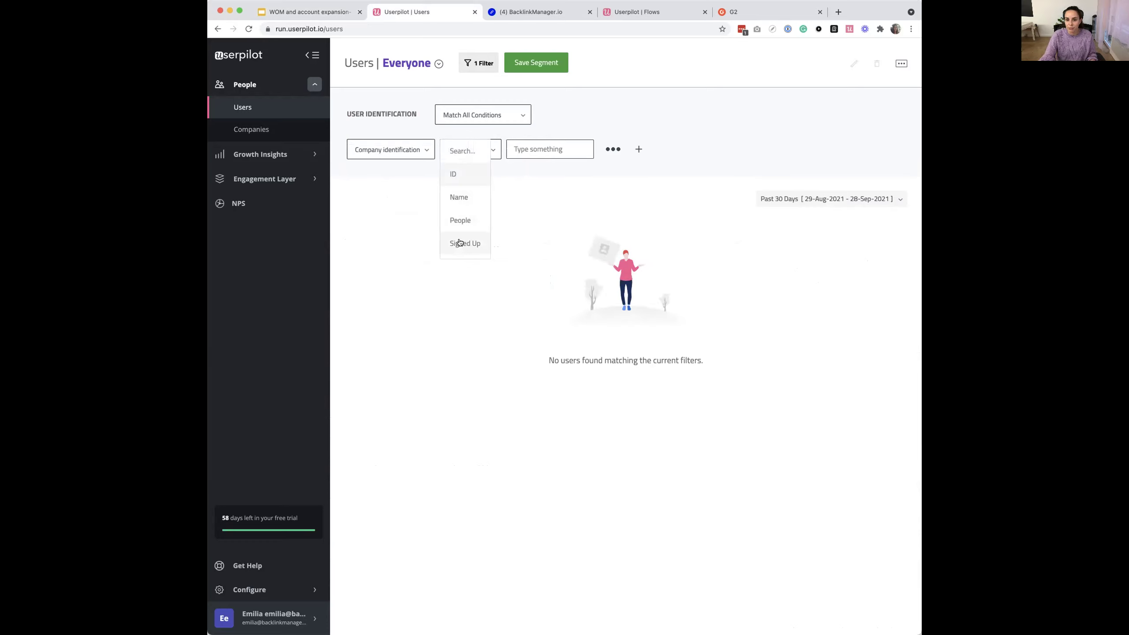
{"action": "left_click", "coordinate": [406, 151]}
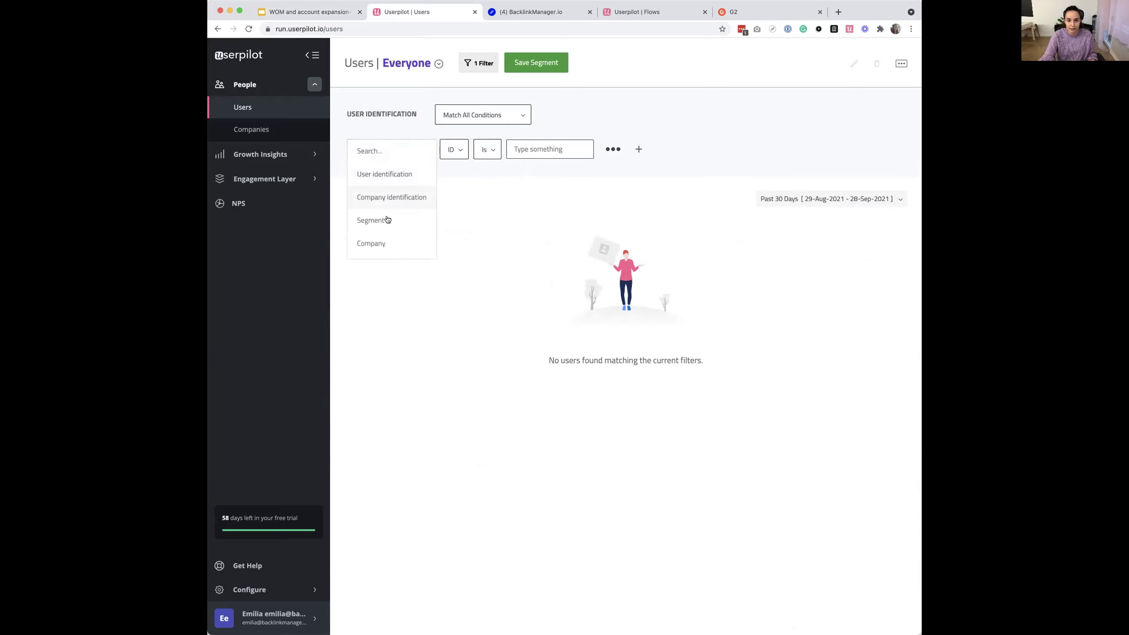
{"action": "left_click", "coordinate": [373, 220]}
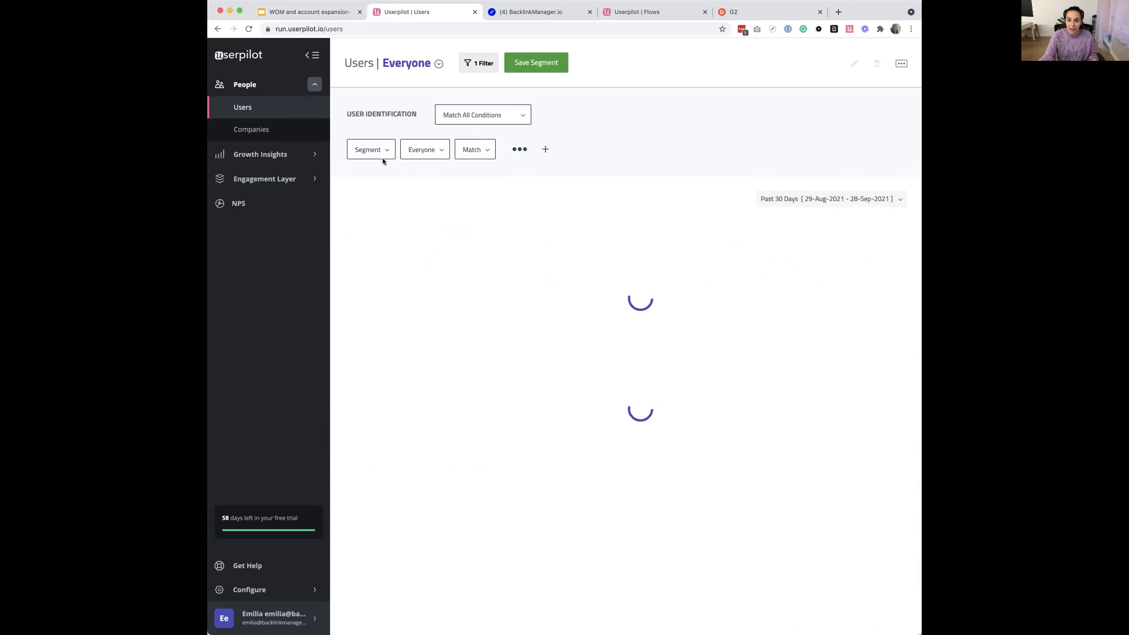
Set the condition type to Custom events and look through the events available for it.
{"action": "left_click", "coordinate": [379, 147]}
{"action": "scroll", "coordinate": [384, 234], "scroll_direction": "down", "scroll_amount": 3}
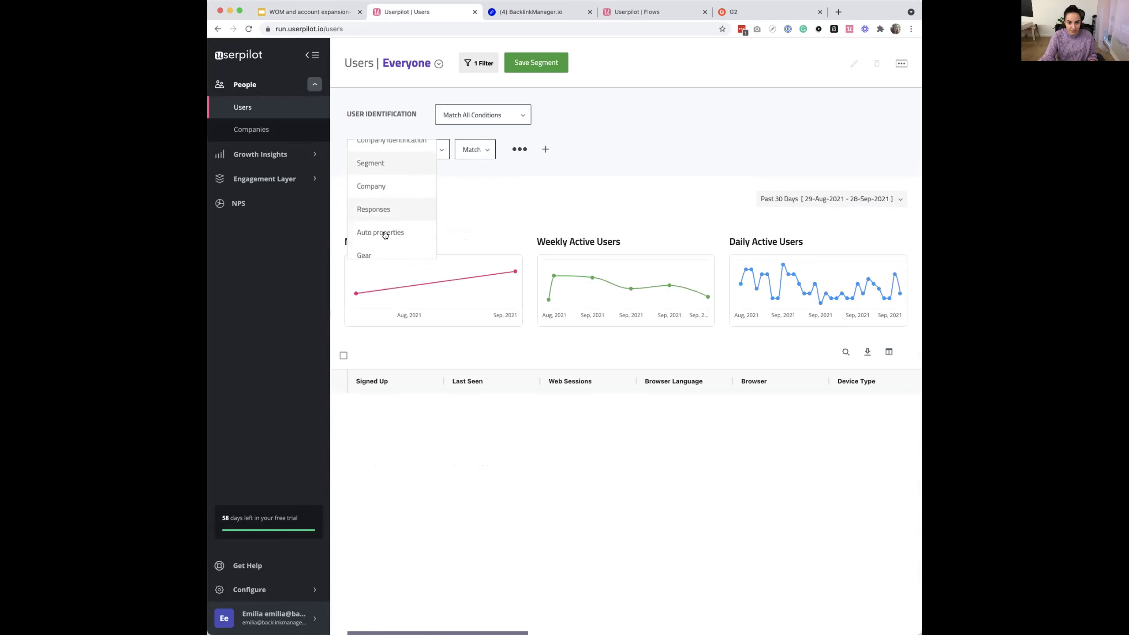
{"action": "scroll", "coordinate": [385, 231], "scroll_direction": "down", "scroll_amount": 2}
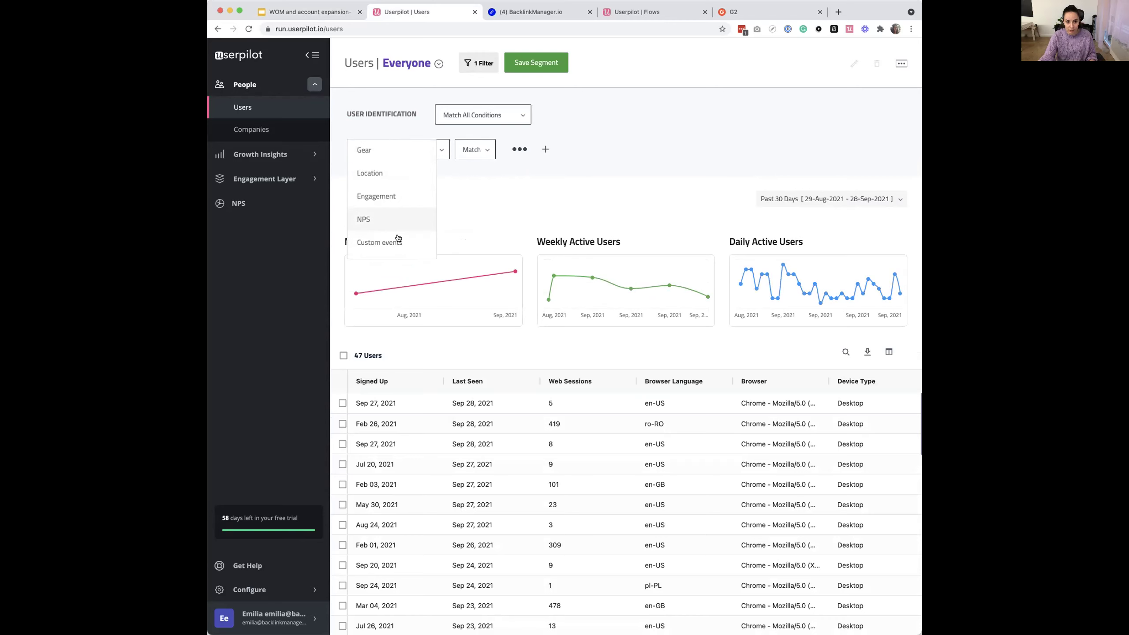
{"action": "left_click", "coordinate": [386, 243]}
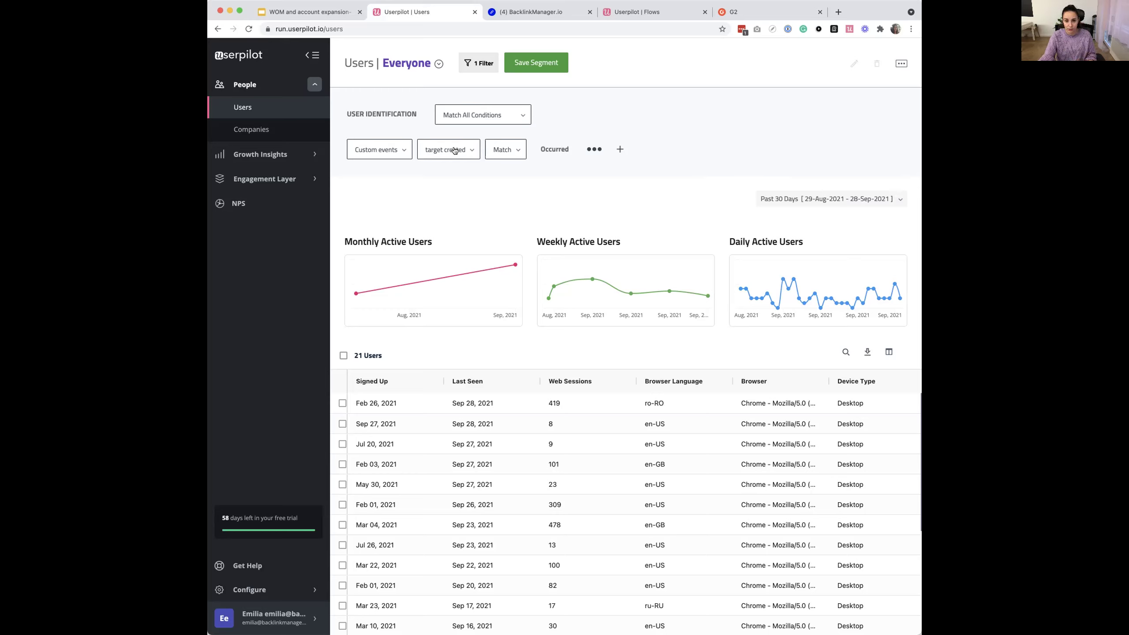
{"action": "left_click", "coordinate": [454, 151]}
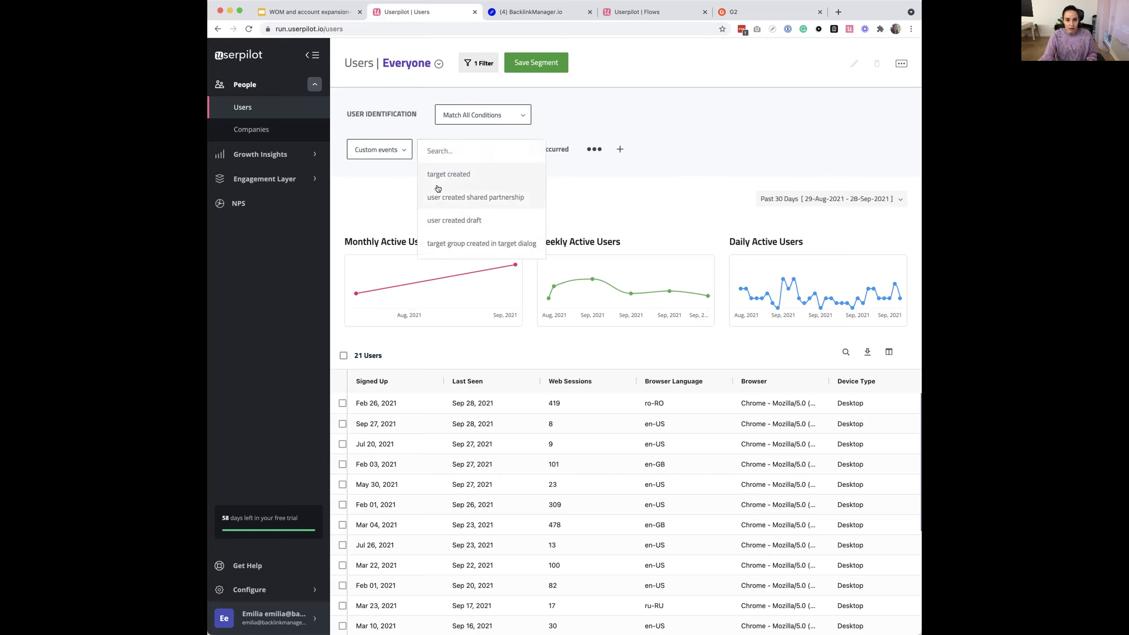
{"action": "scroll", "coordinate": [446, 205], "scroll_direction": "down", "scroll_amount": 1}
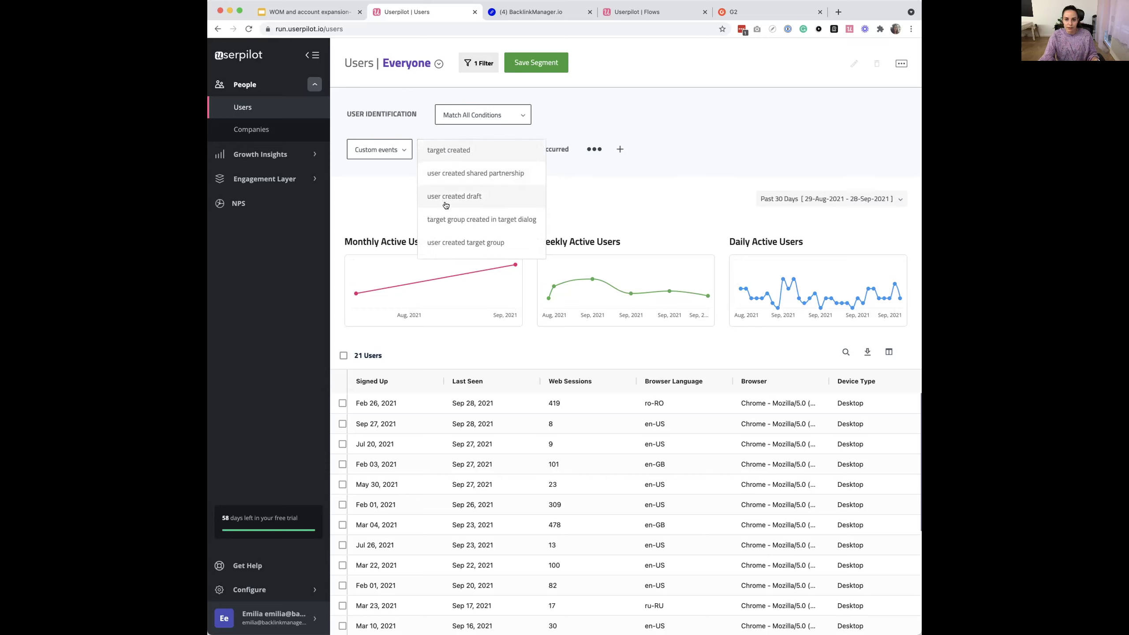
{"action": "scroll", "coordinate": [446, 205], "scroll_direction": "up", "scroll_amount": 1}
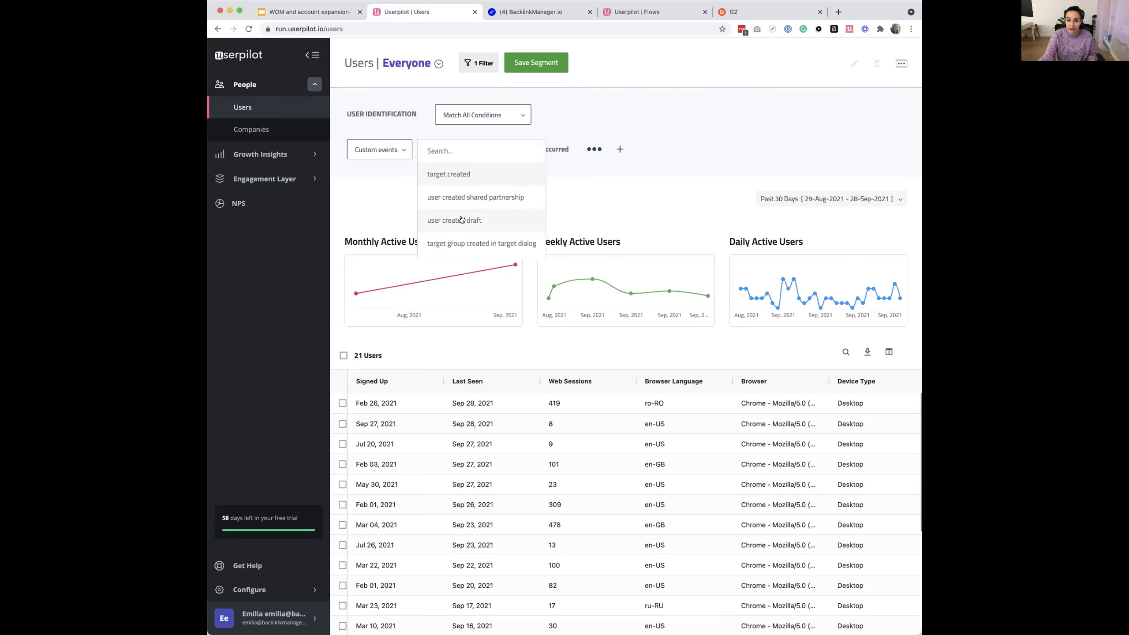
{"action": "scroll", "coordinate": [462, 220], "scroll_direction": "down", "scroll_amount": 2}
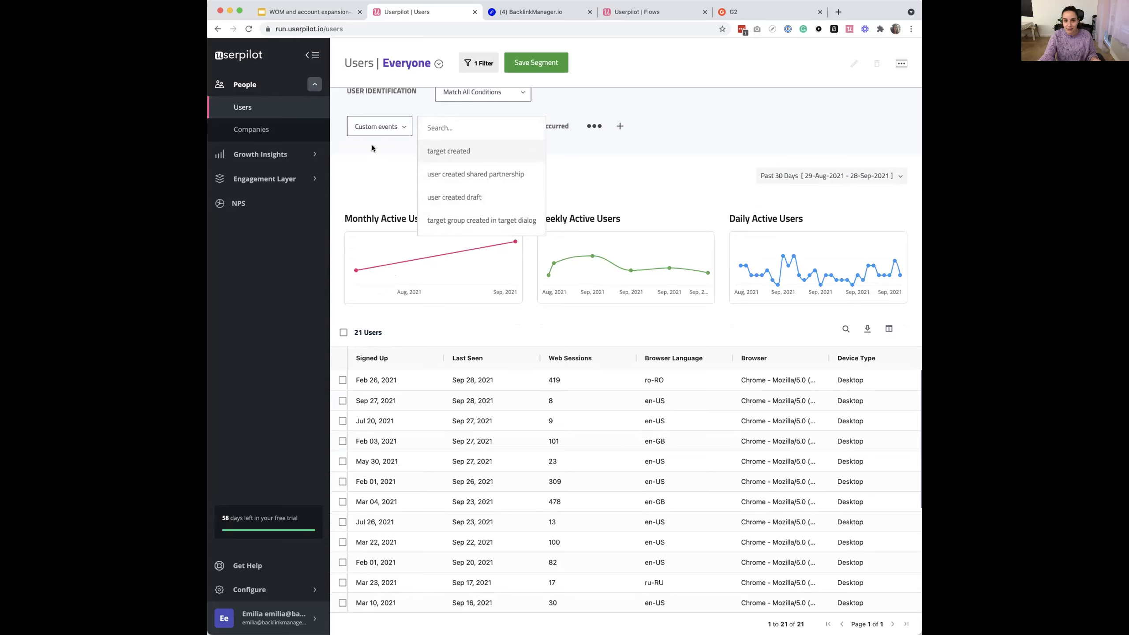
Add a second condition row beneath the custom event condition, keeping only one extra row.
{"action": "left_click", "coordinate": [619, 127]}
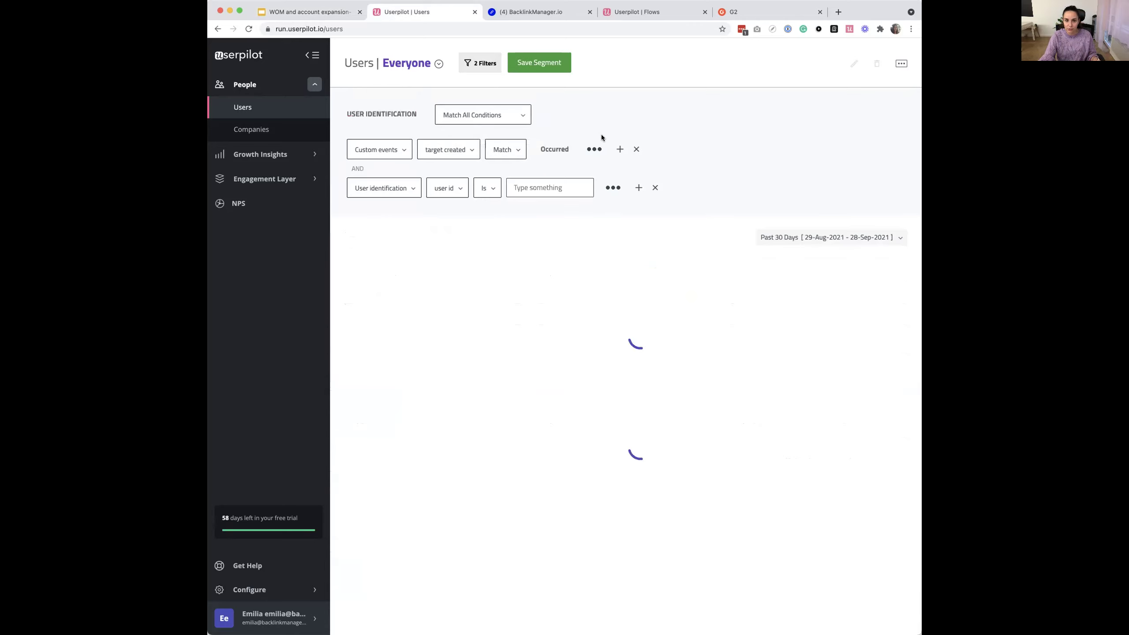
{"action": "left_click", "coordinate": [654, 188]}
{"action": "left_click", "coordinate": [620, 150]}
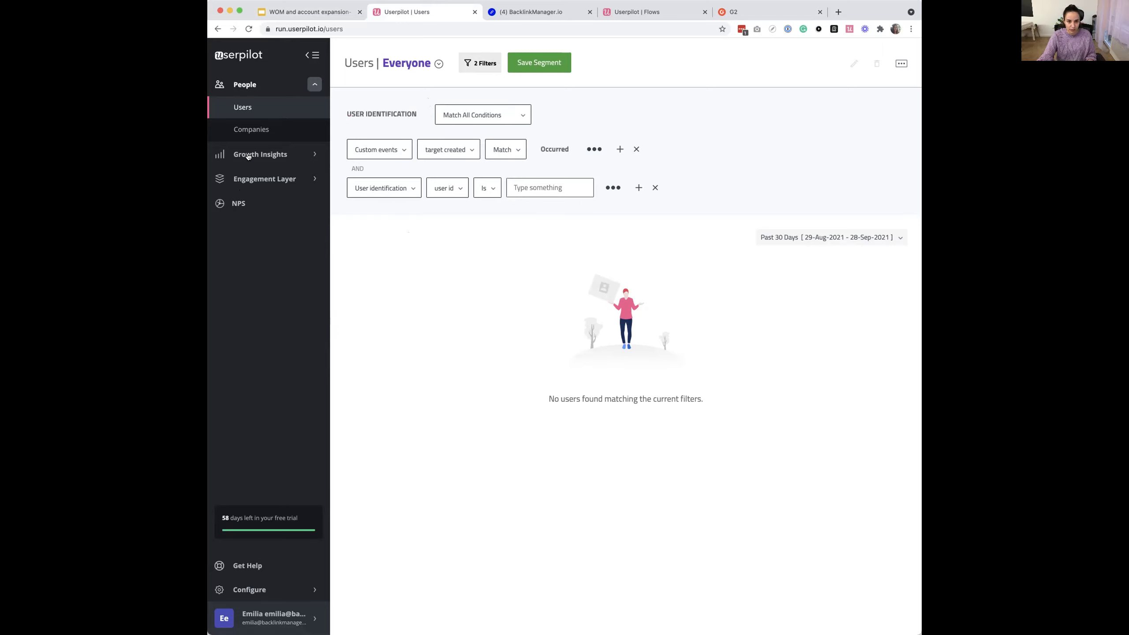
Review the defined goals under Growth Insights and show the sections of the Engagement Layer.
{"action": "left_click", "coordinate": [298, 155]}
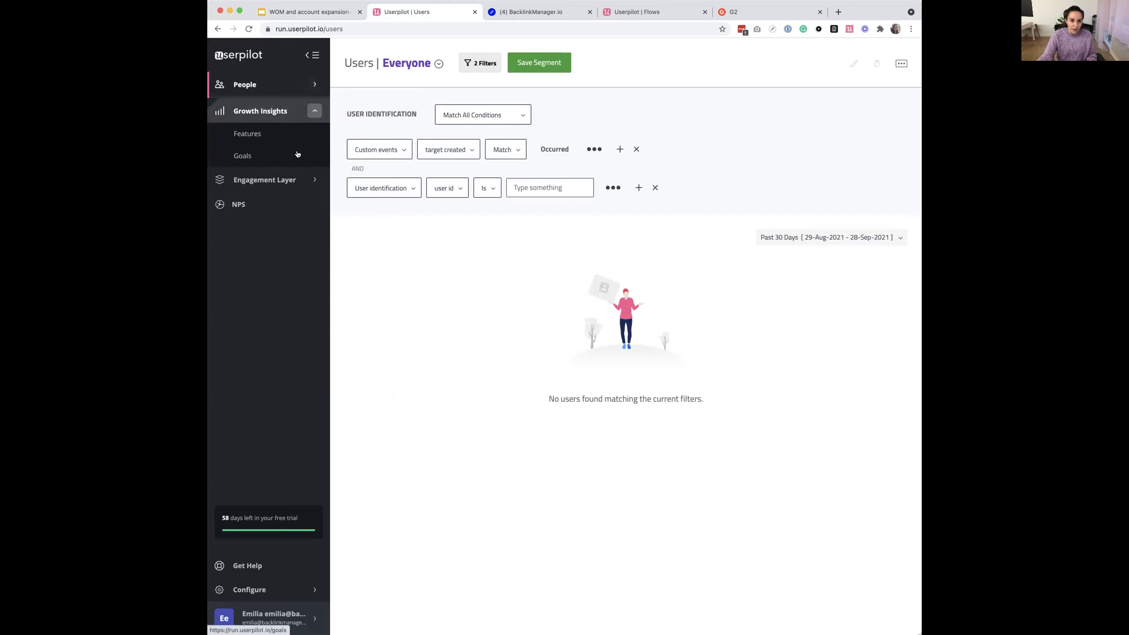
{"action": "left_click", "coordinate": [243, 153]}
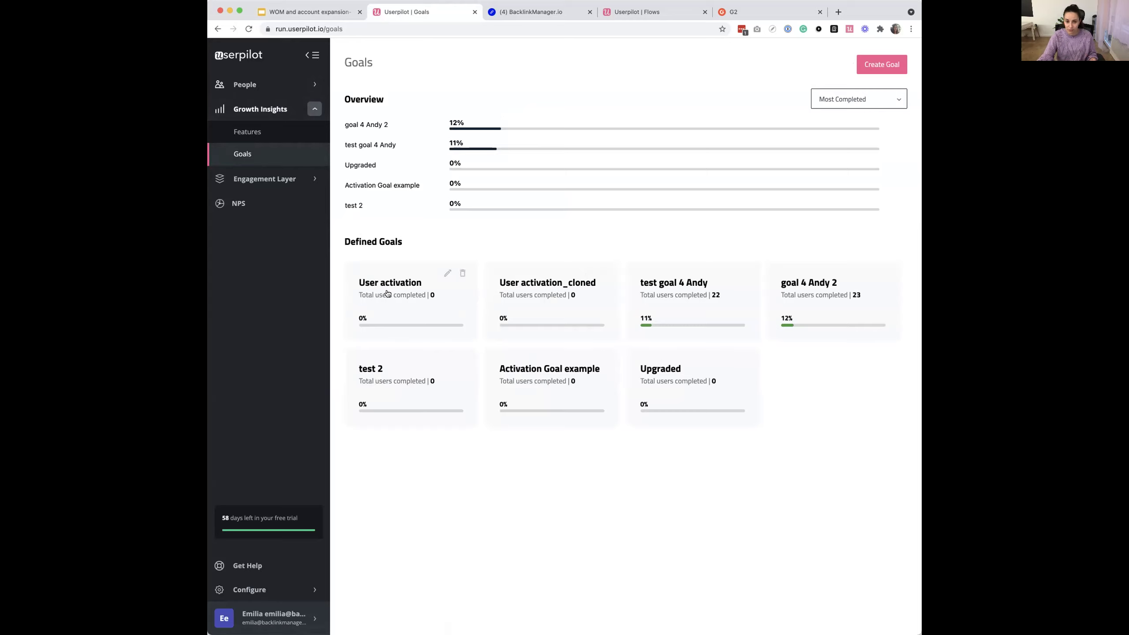
{"action": "left_click", "coordinate": [271, 179]}
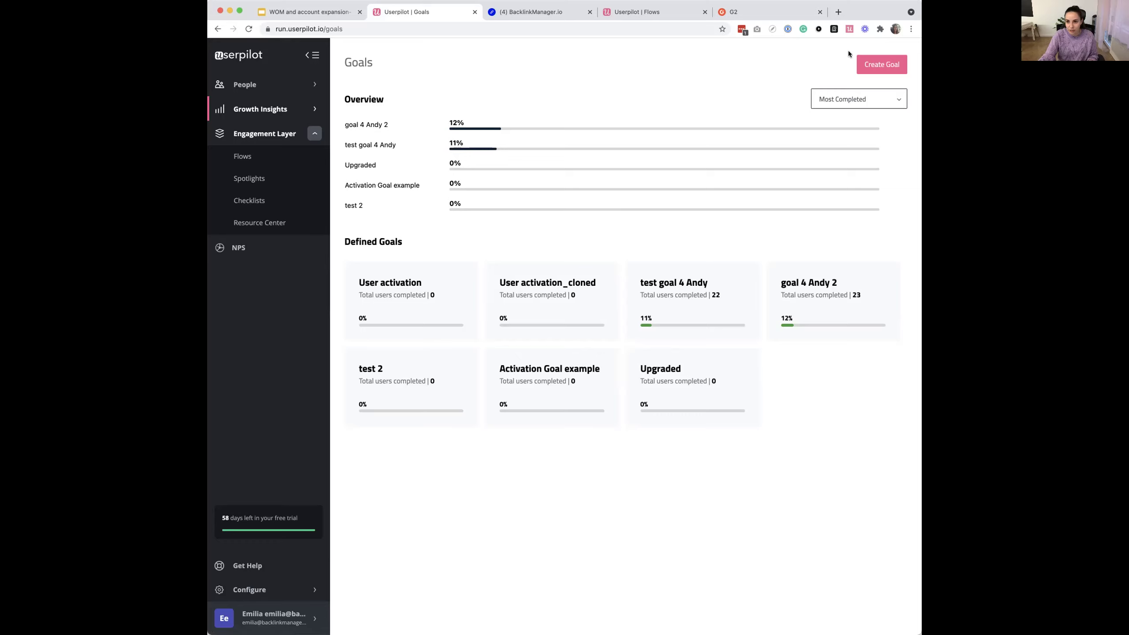
Create a goal named Test and give it the custom events condition "target created" Has Occurred.
{"action": "left_click", "coordinate": [873, 71]}
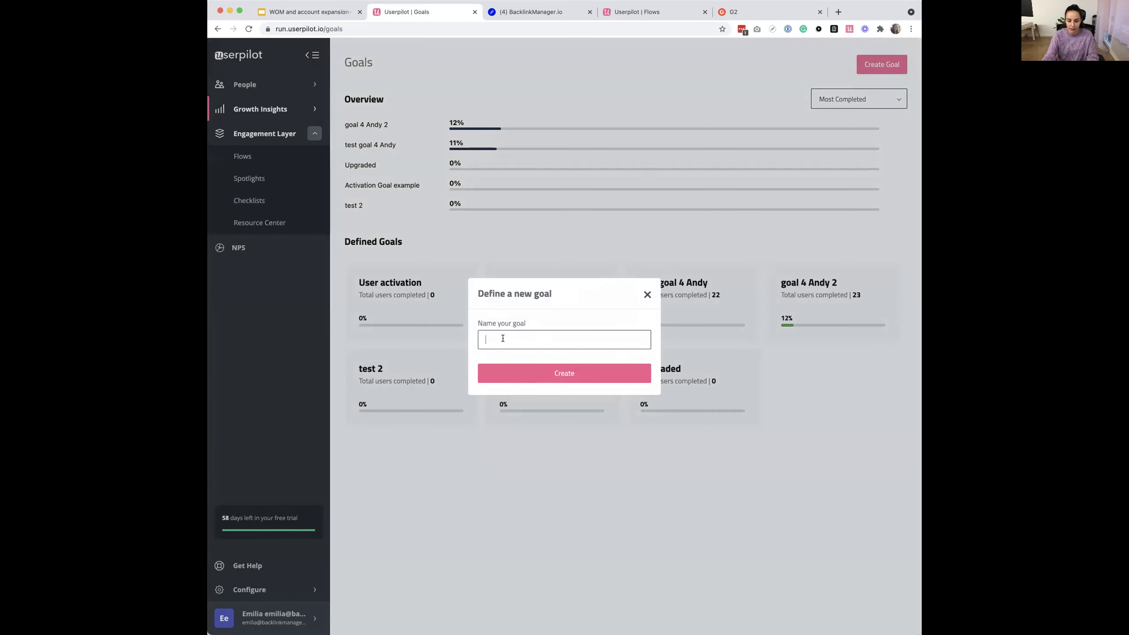
{"action": "type", "text": "Test"}
{"action": "left_click", "coordinate": [562, 377]}
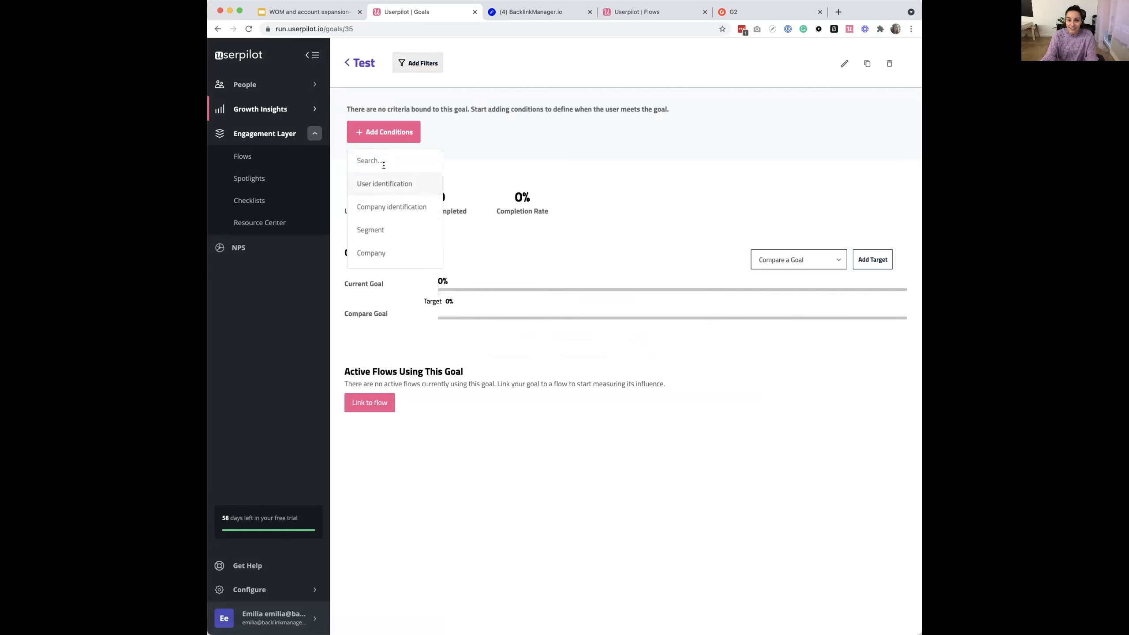
{"action": "scroll", "coordinate": [379, 248], "scroll_direction": "down", "scroll_amount": 2}
{"action": "scroll", "coordinate": [379, 248], "scroll_direction": "down", "scroll_amount": 2}
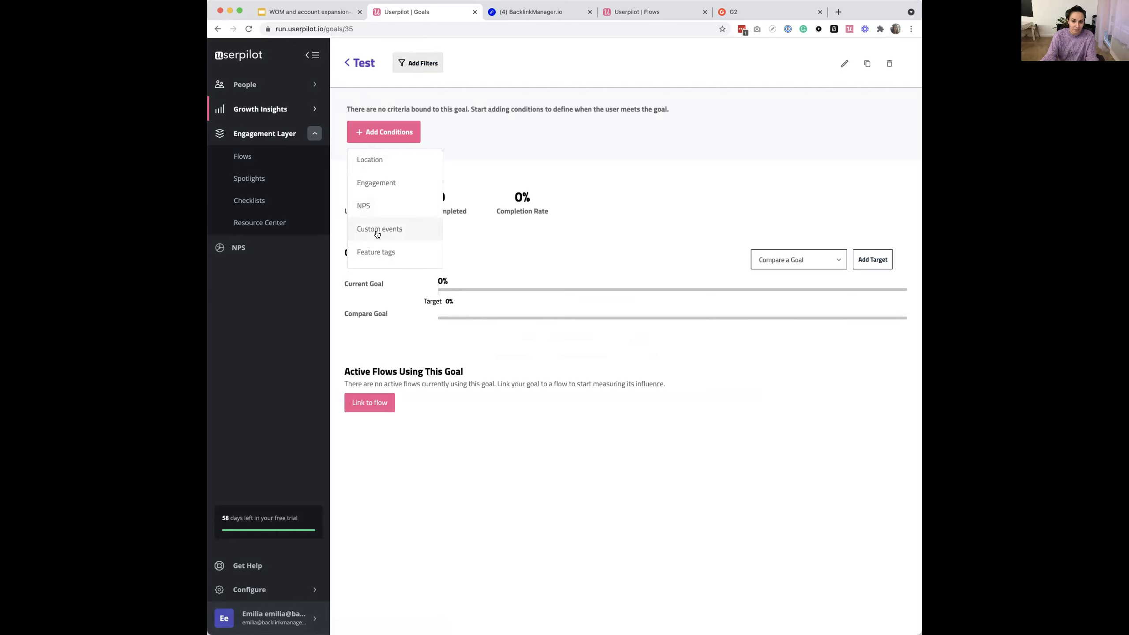
{"action": "left_click", "coordinate": [377, 232]}
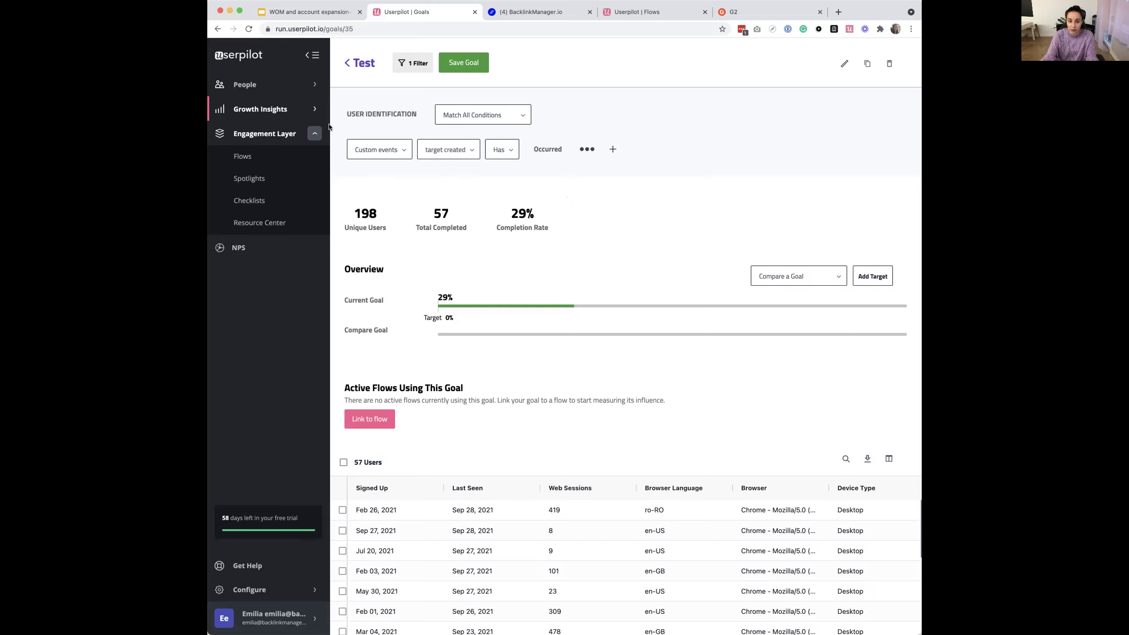
Show the tagged features under Growth Insights and look at the dialog for defining a new feature tag.
{"action": "left_click", "coordinate": [260, 111]}
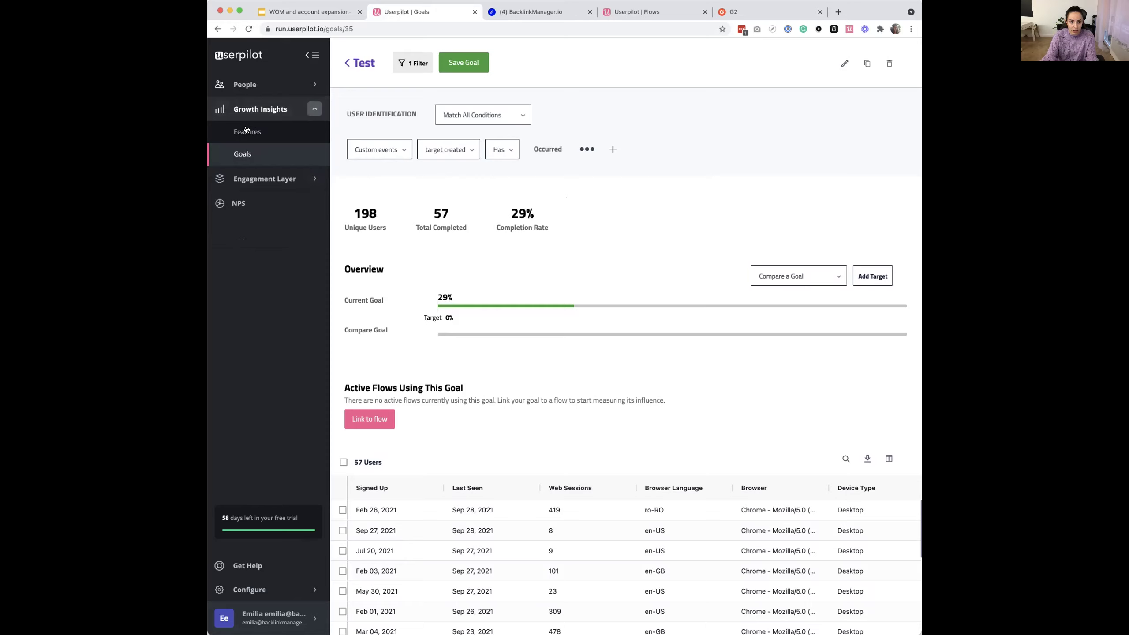
{"action": "left_click", "coordinate": [246, 130]}
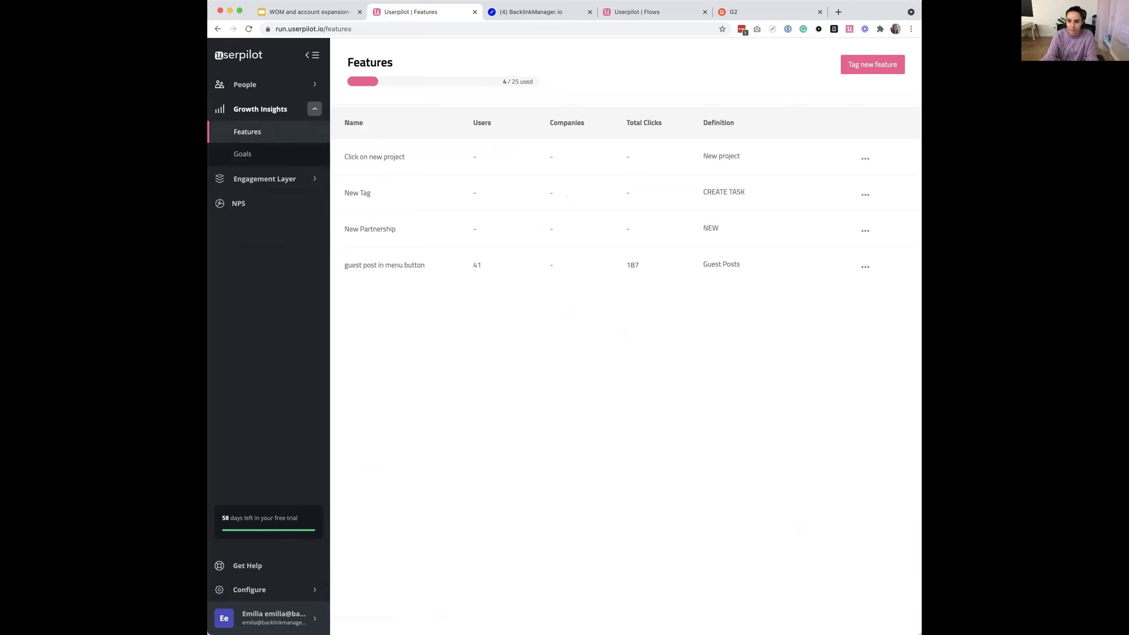
{"action": "left_click", "coordinate": [871, 68]}
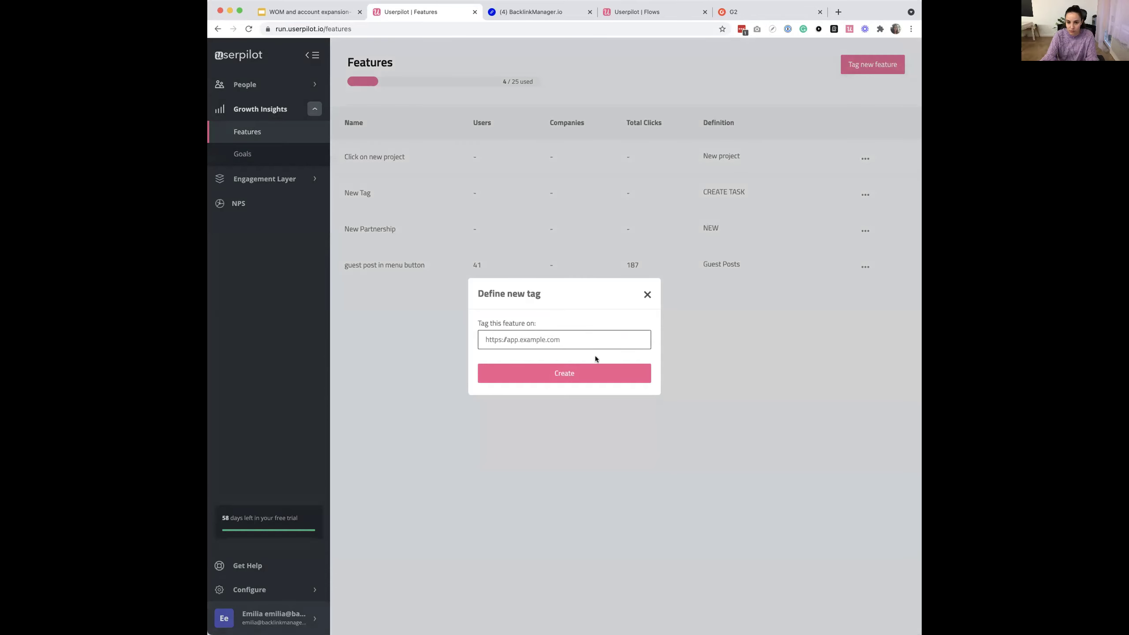
{"action": "left_click", "coordinate": [646, 294]}
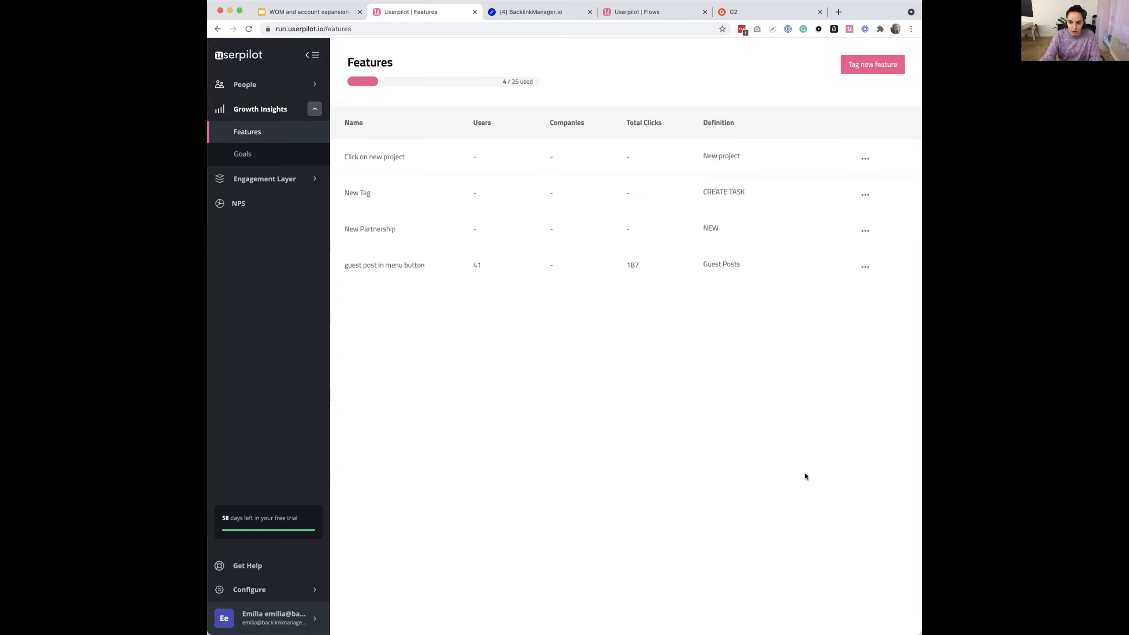
Show the list of flows in the Engagement Layer and look at the dialog for creating a new flow.
{"action": "left_click", "coordinate": [283, 182]}
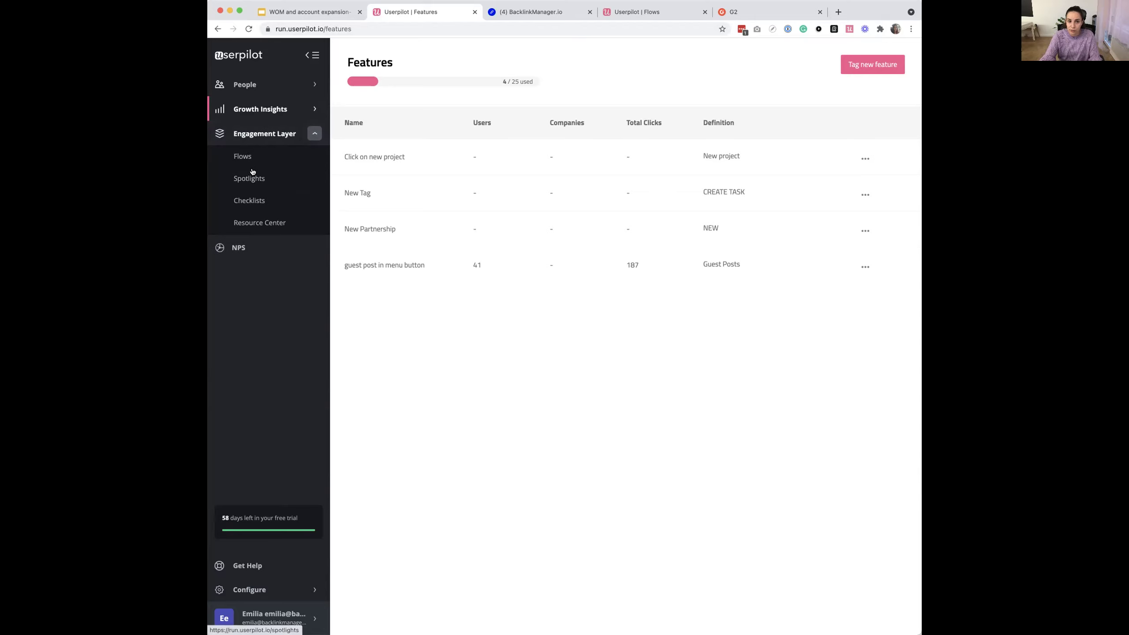
{"action": "left_click", "coordinate": [242, 159]}
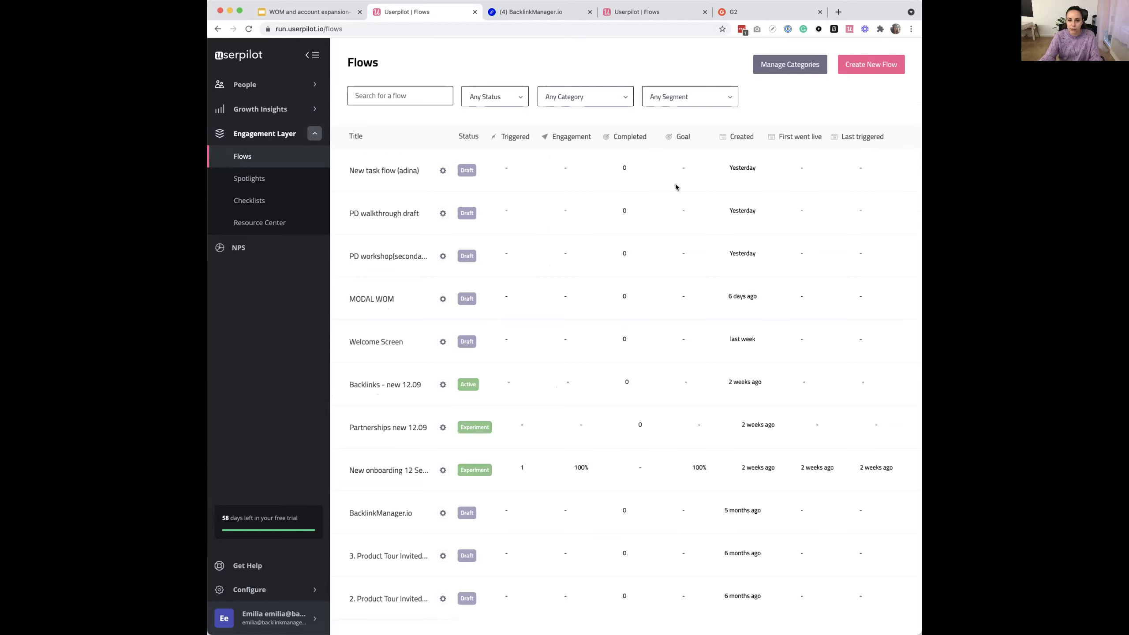
{"action": "left_click", "coordinate": [878, 67]}
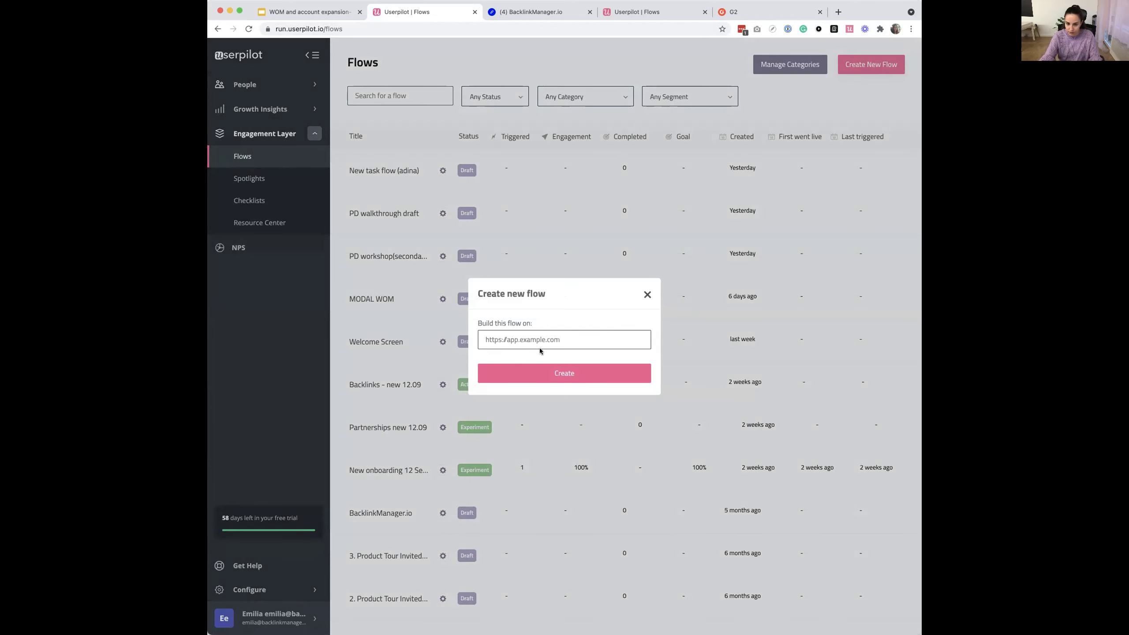
{"action": "left_click", "coordinate": [647, 295]}
Switch to BacklinkManager.io, launch the Userpilot builder there and open the "You're awesome!" review-request modal for editing.
{"action": "left_click", "coordinate": [520, 24]}
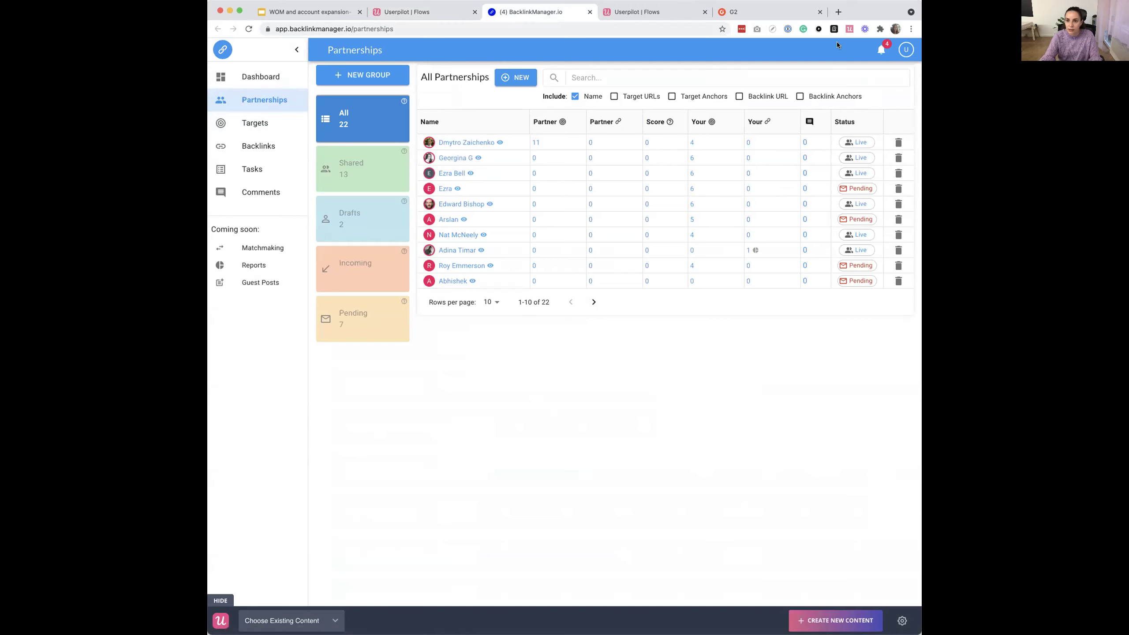
{"action": "left_click", "coordinate": [849, 29]}
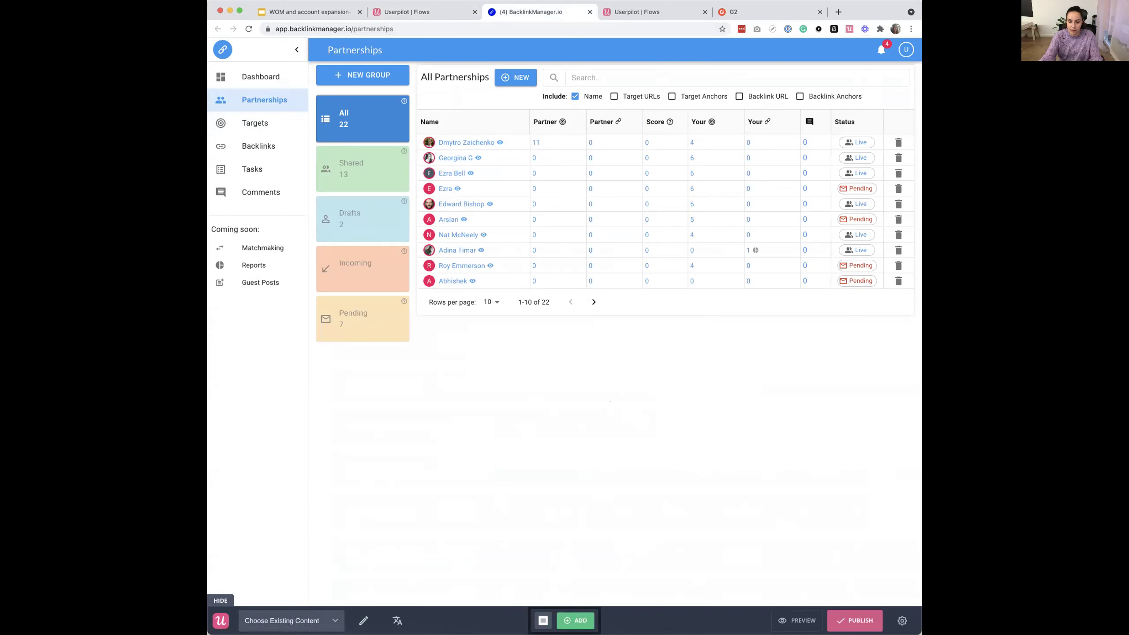
{"action": "left_click", "coordinate": [576, 620]}
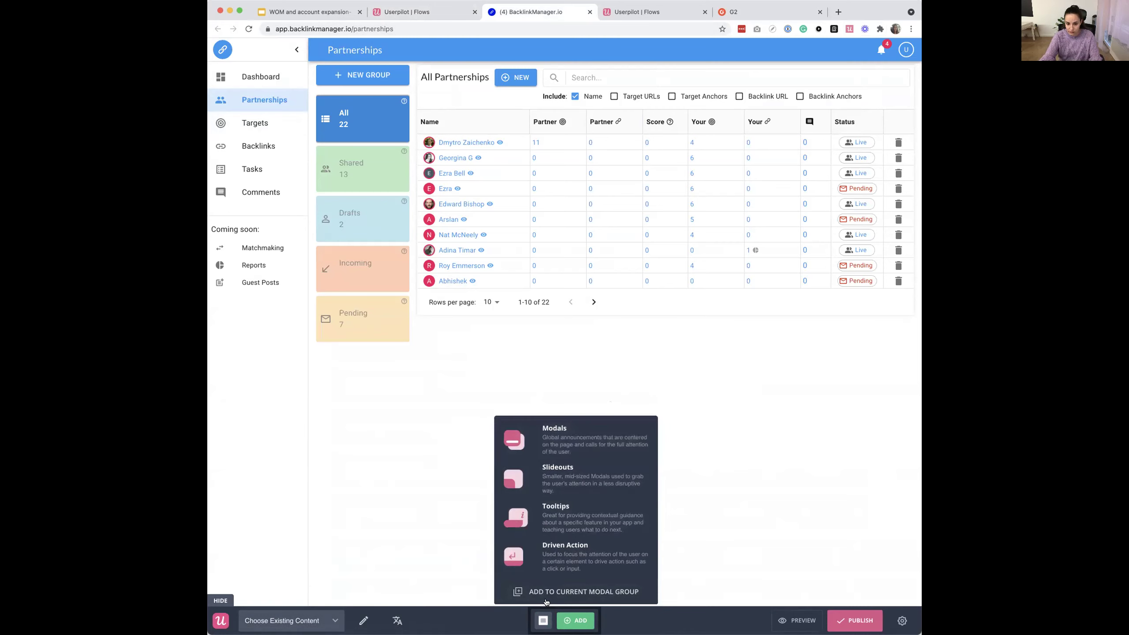
{"action": "left_click", "coordinate": [556, 440]}
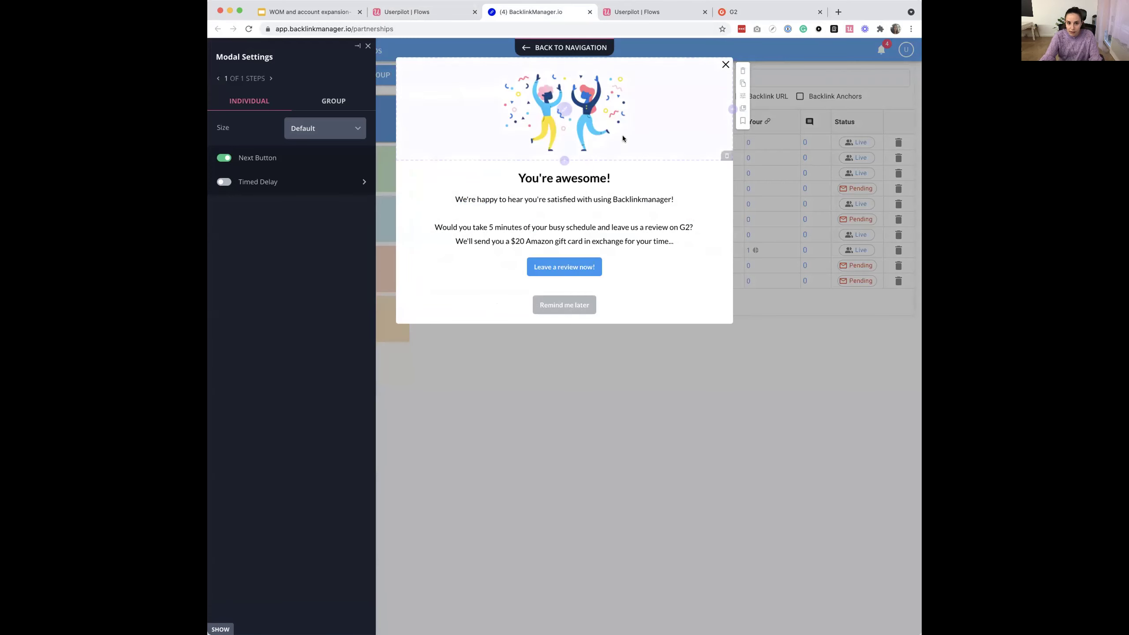
Look over the modal's sections and the editing options for its body text asking for a G2 review.
{"action": "mouse_move", "coordinate": [408, 241]}
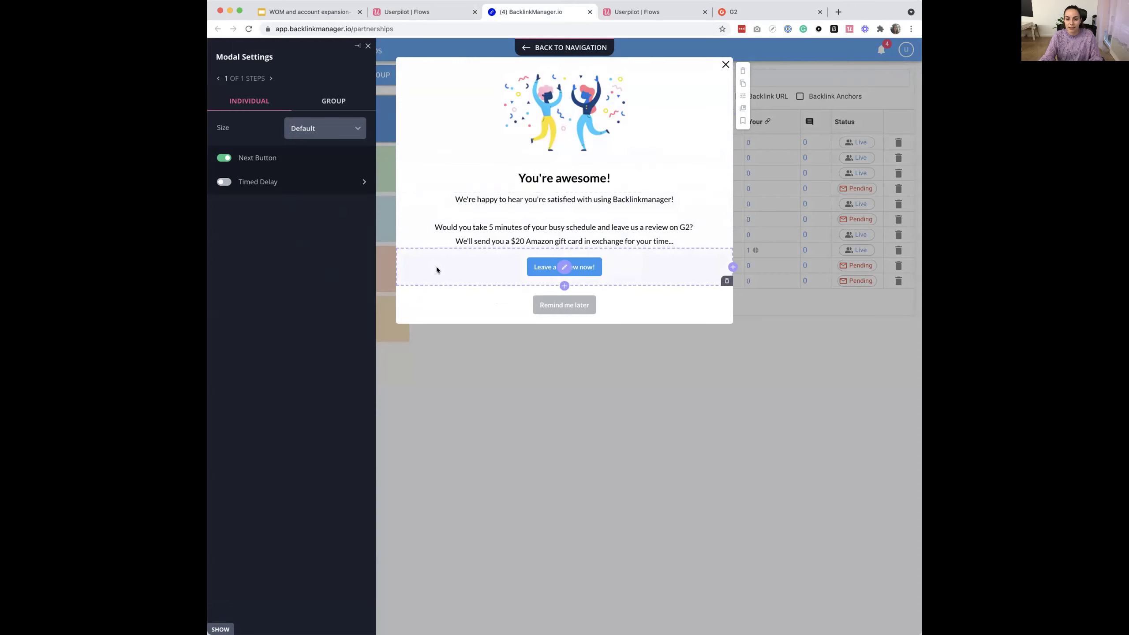
{"action": "mouse_move", "coordinate": [546, 104]}
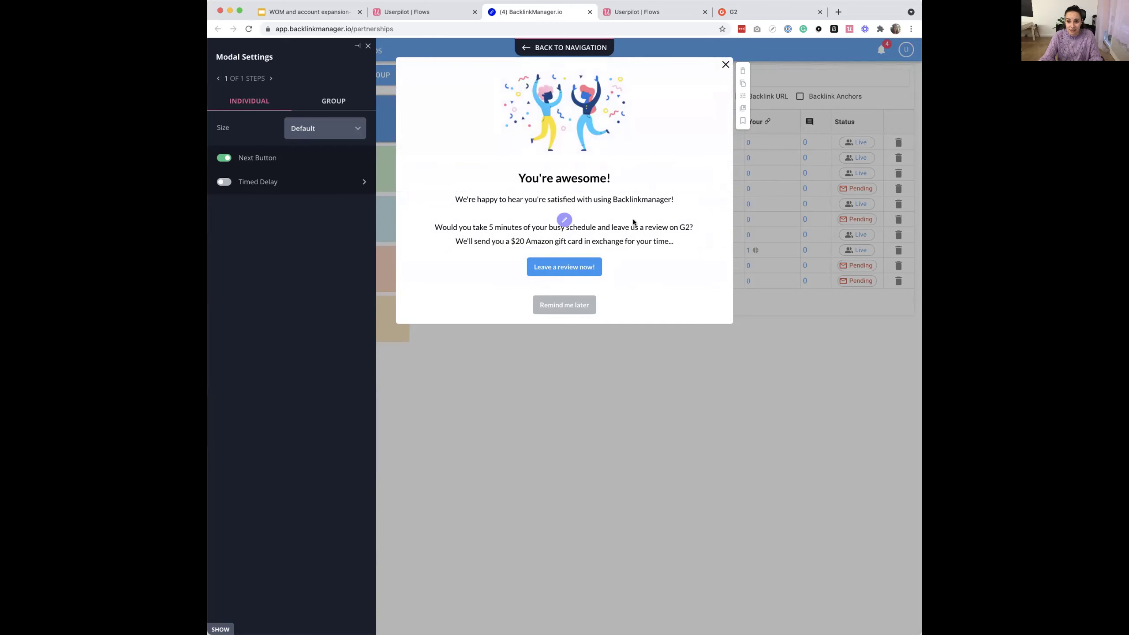
{"action": "left_click", "coordinate": [644, 209]}
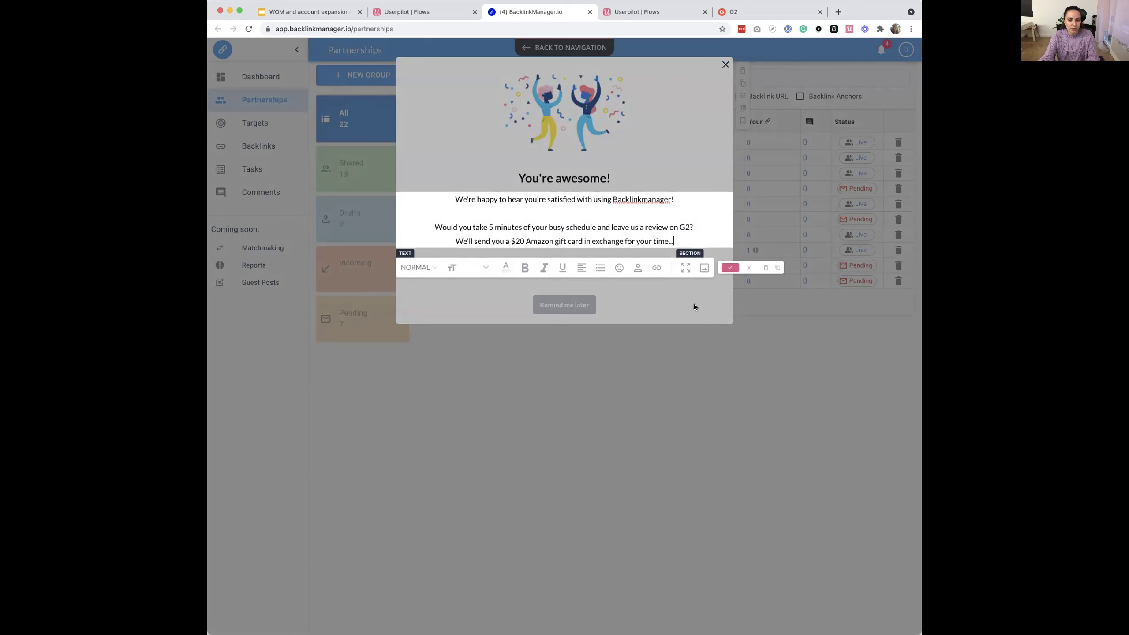
{"action": "left_click", "coordinate": [730, 267]}
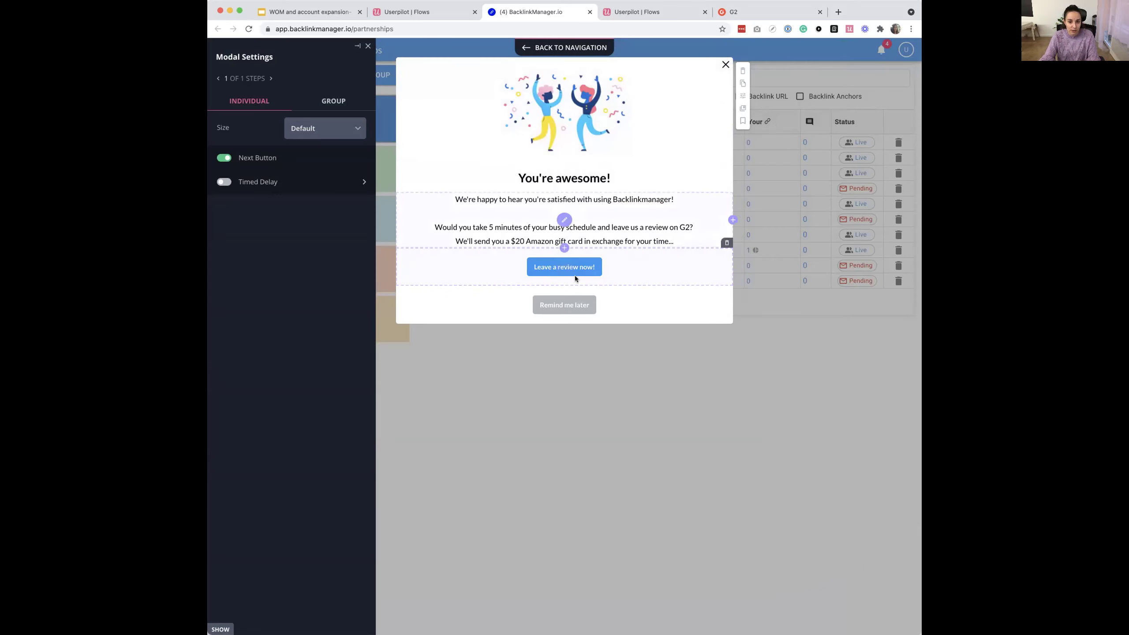
Review the click actions available for the "Leave a review now!" button, keeping Go to URL.
{"action": "mouse_move", "coordinate": [556, 281]}
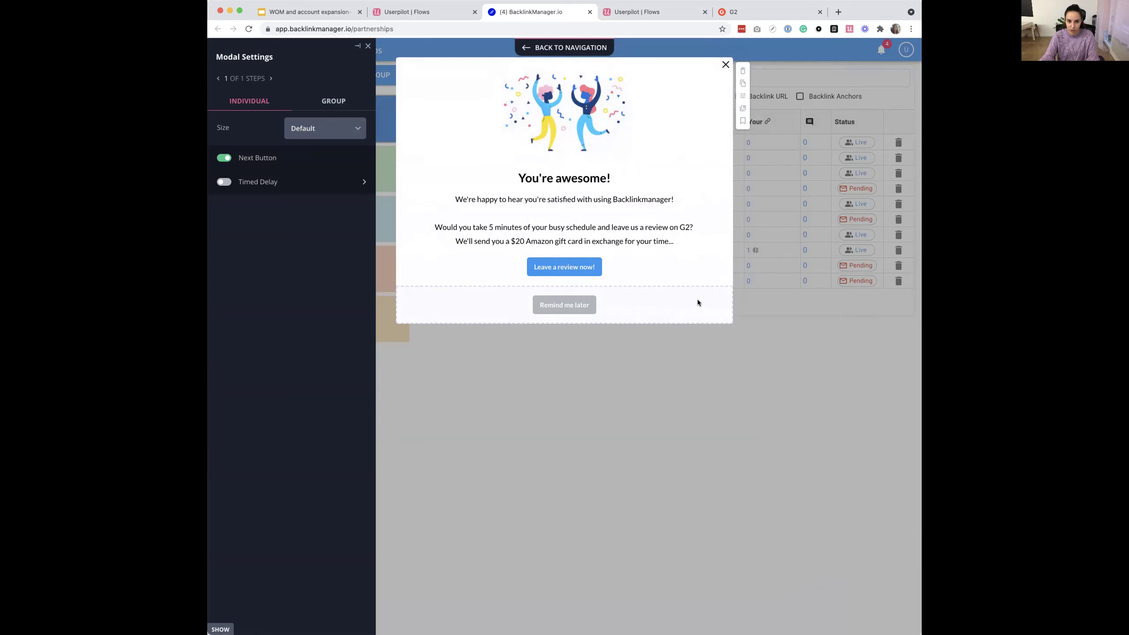
{"action": "mouse_move", "coordinate": [559, 259]}
{"action": "left_click", "coordinate": [563, 265]}
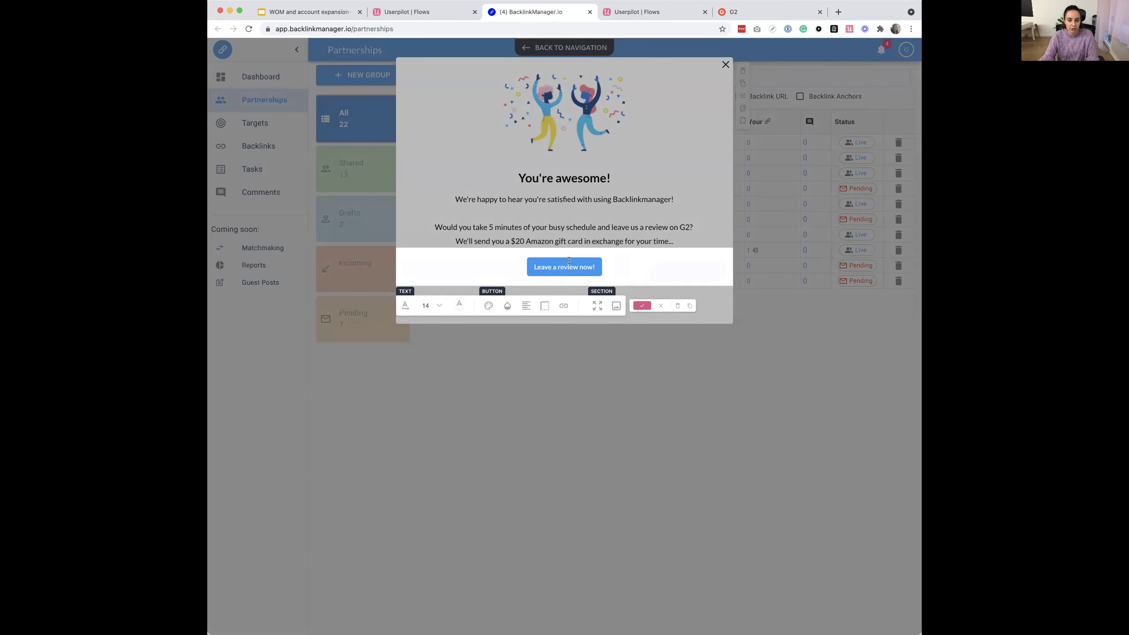
{"action": "left_click", "coordinate": [563, 306]}
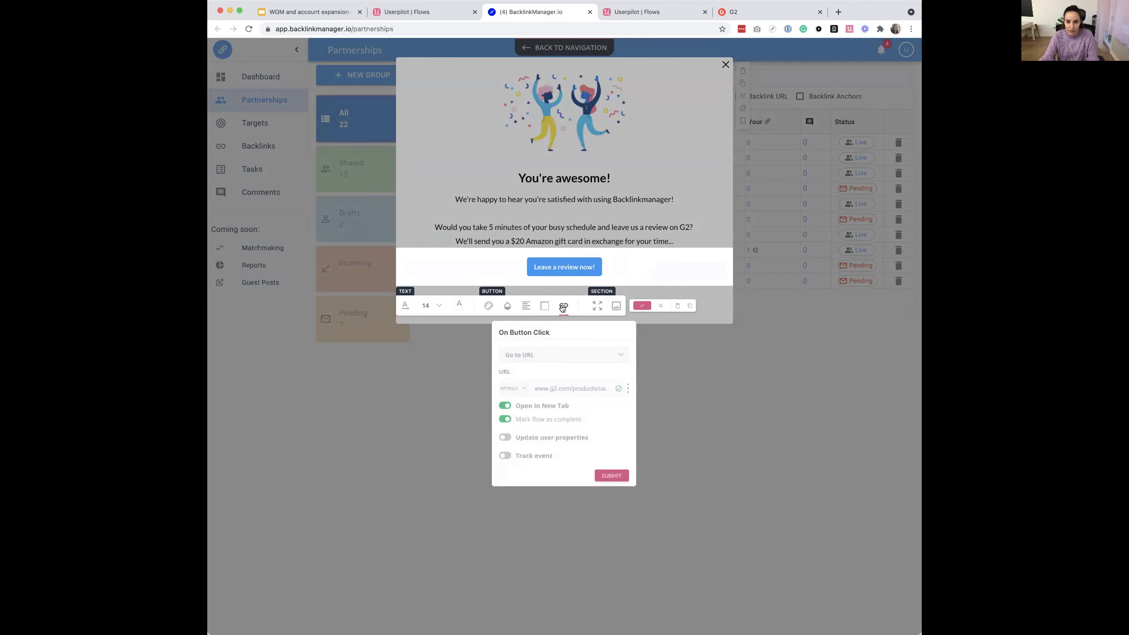
{"action": "left_click", "coordinate": [560, 359]}
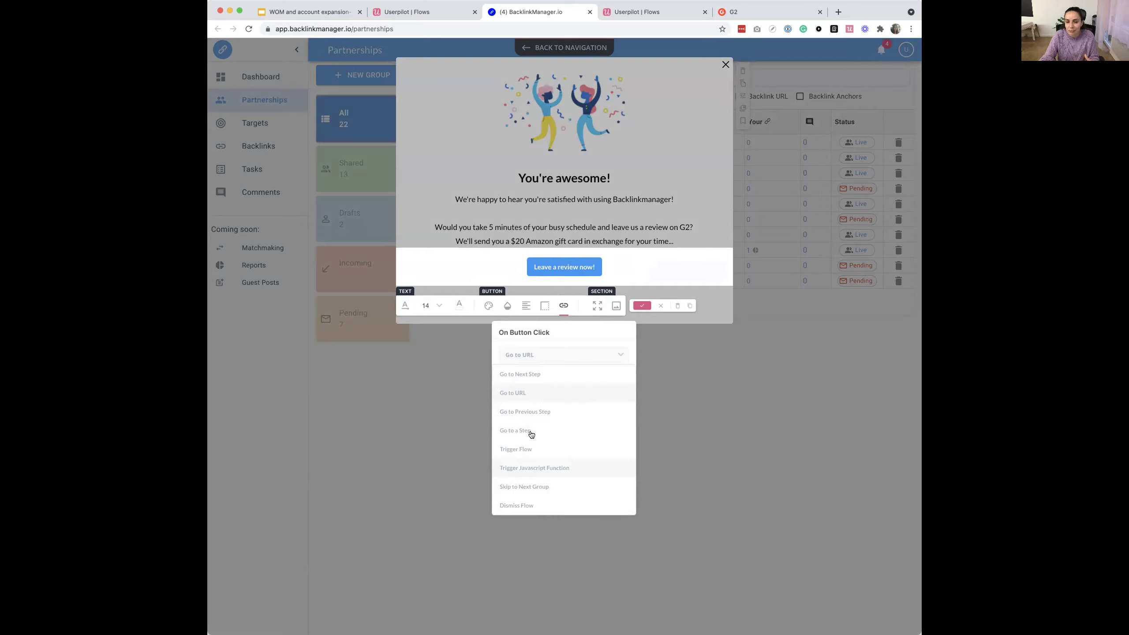
{"action": "left_click", "coordinate": [518, 389]}
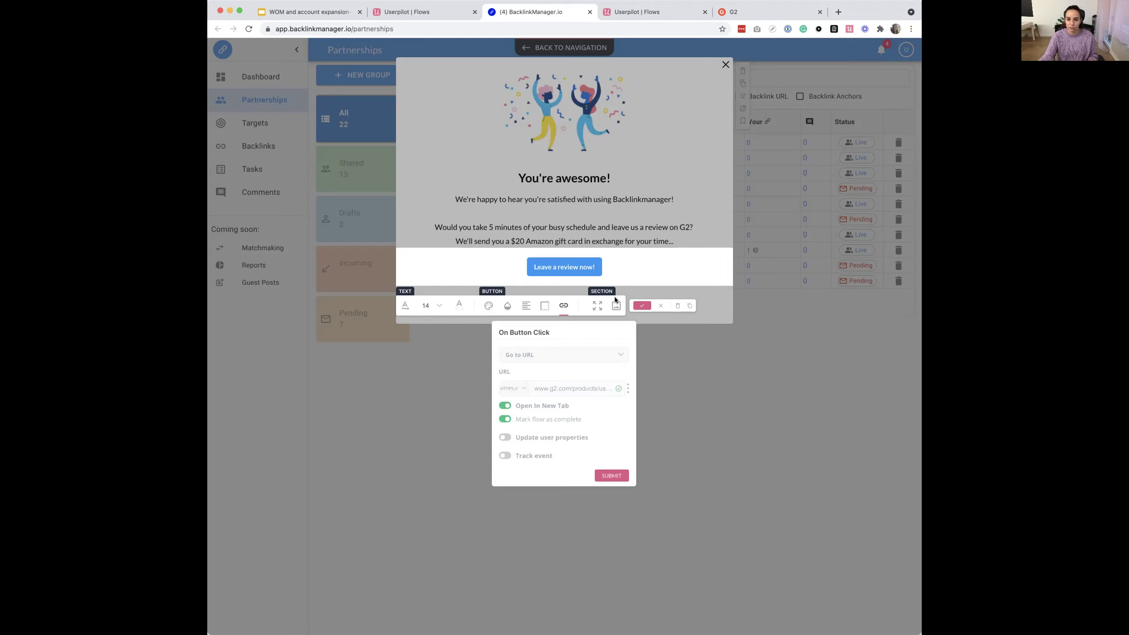
{"action": "left_click", "coordinate": [641, 306]}
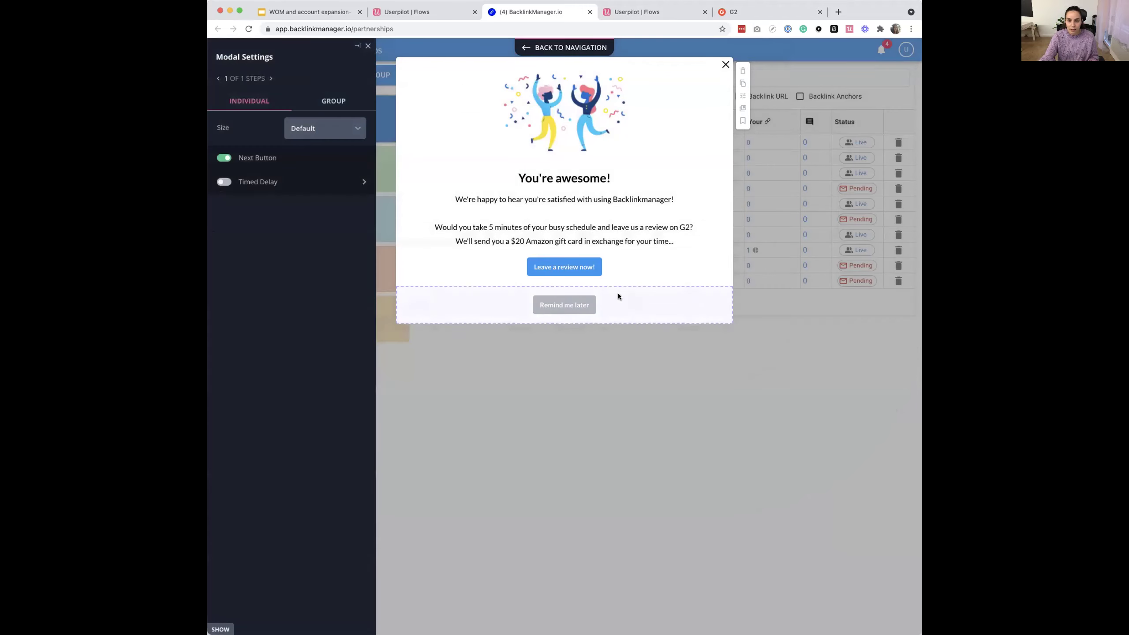
Set the click action of the "Remind me later" button to Dismiss Flow.
{"action": "left_click", "coordinate": [566, 305]}
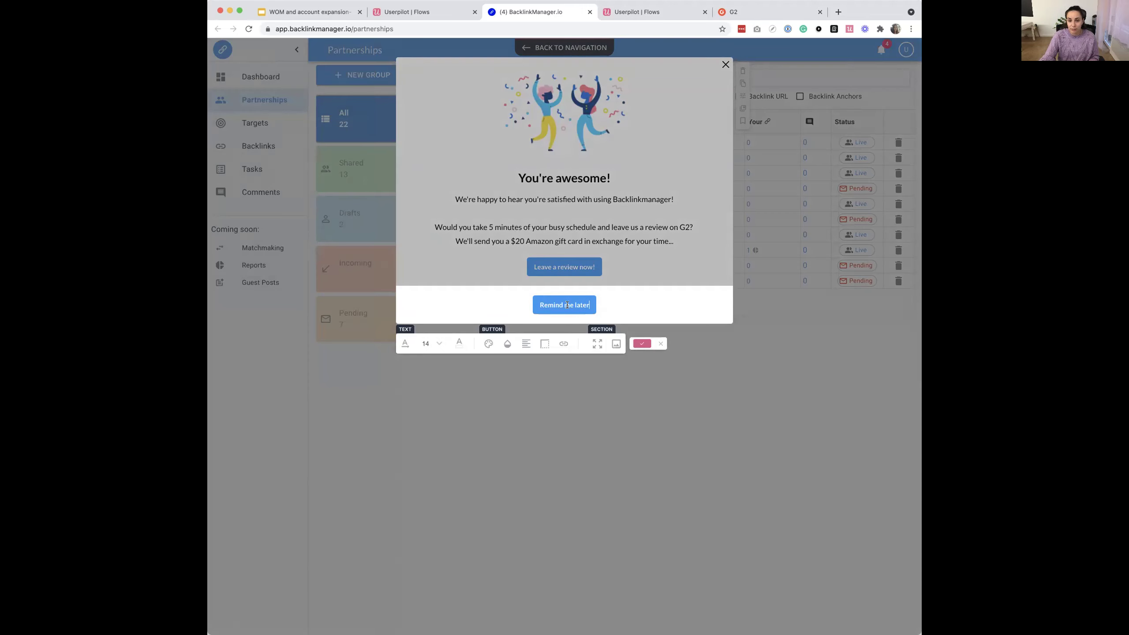
{"action": "left_click", "coordinate": [564, 346]}
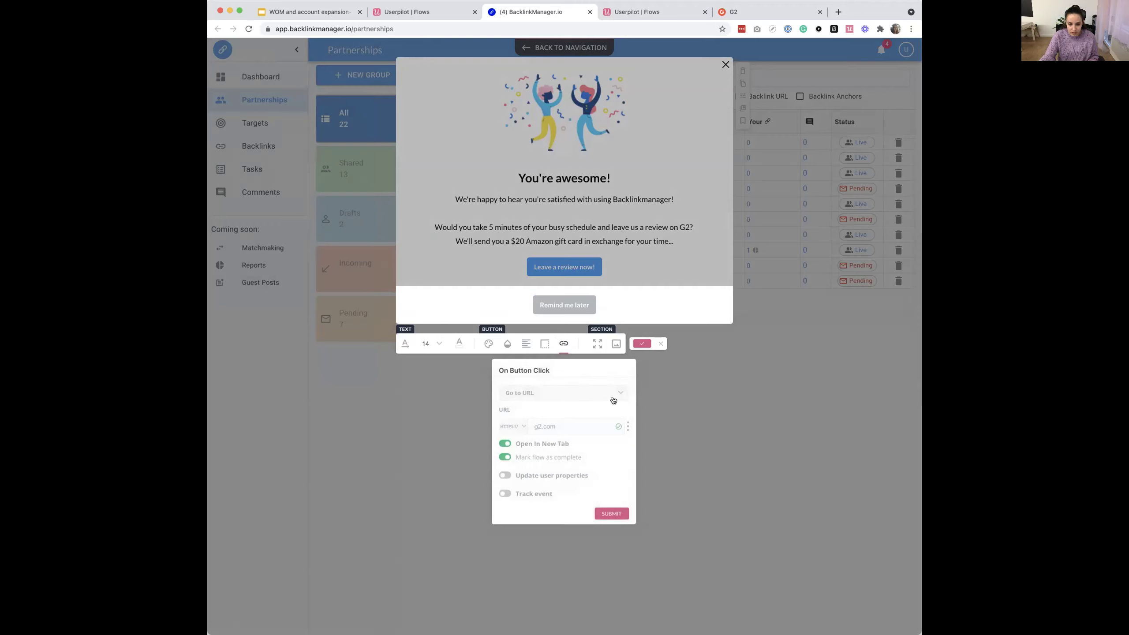
{"action": "left_click", "coordinate": [584, 394]}
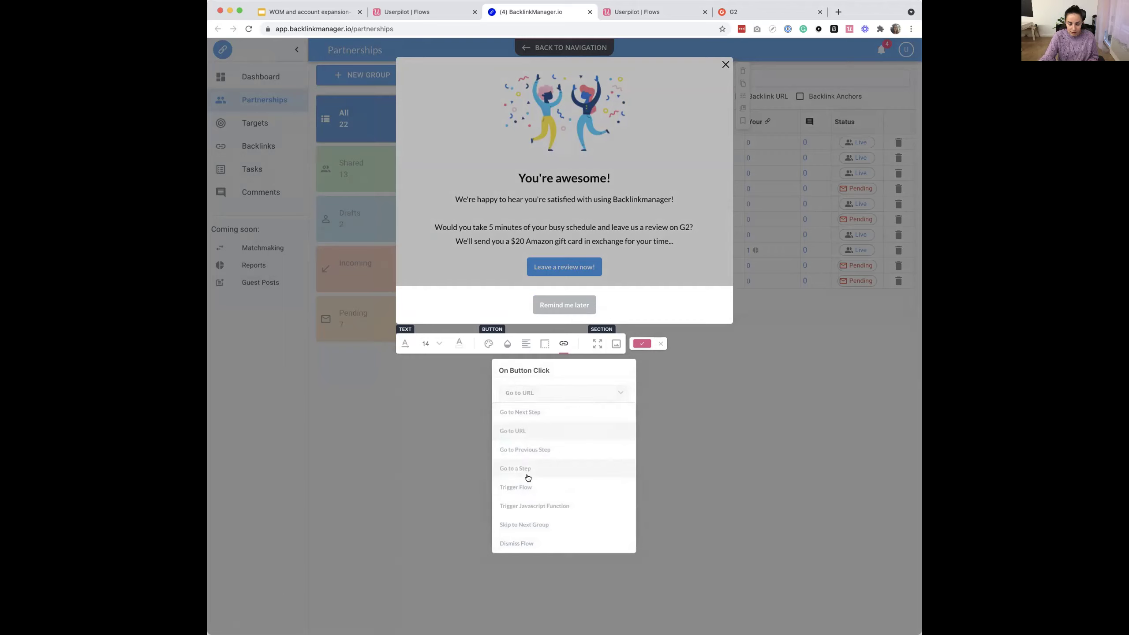
{"action": "left_click", "coordinate": [517, 544]}
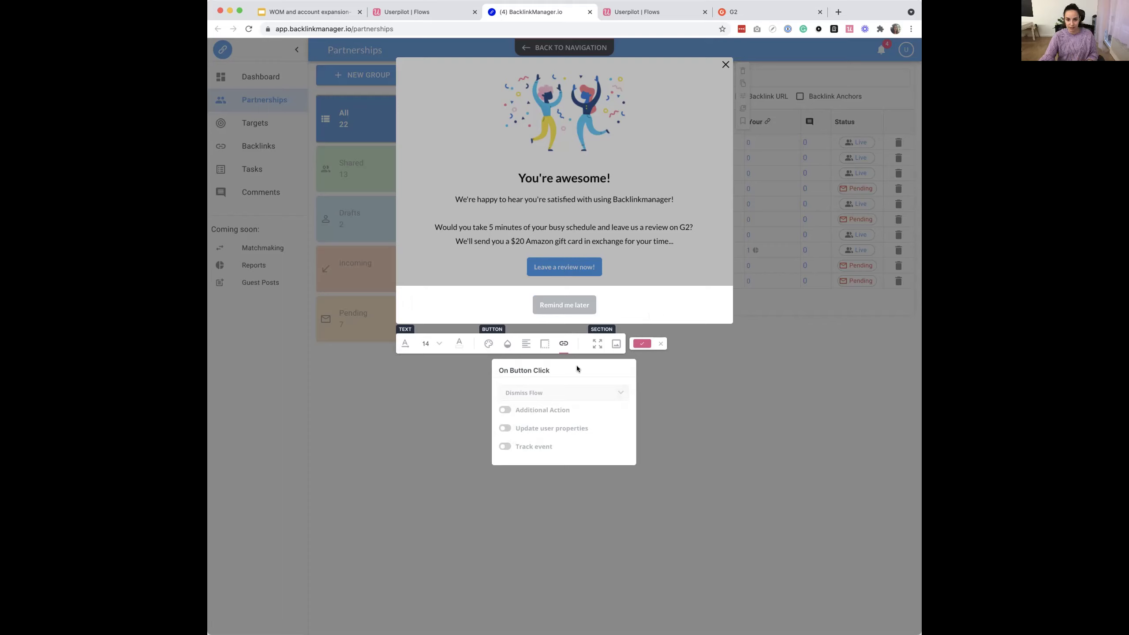
{"action": "left_click", "coordinate": [642, 343]}
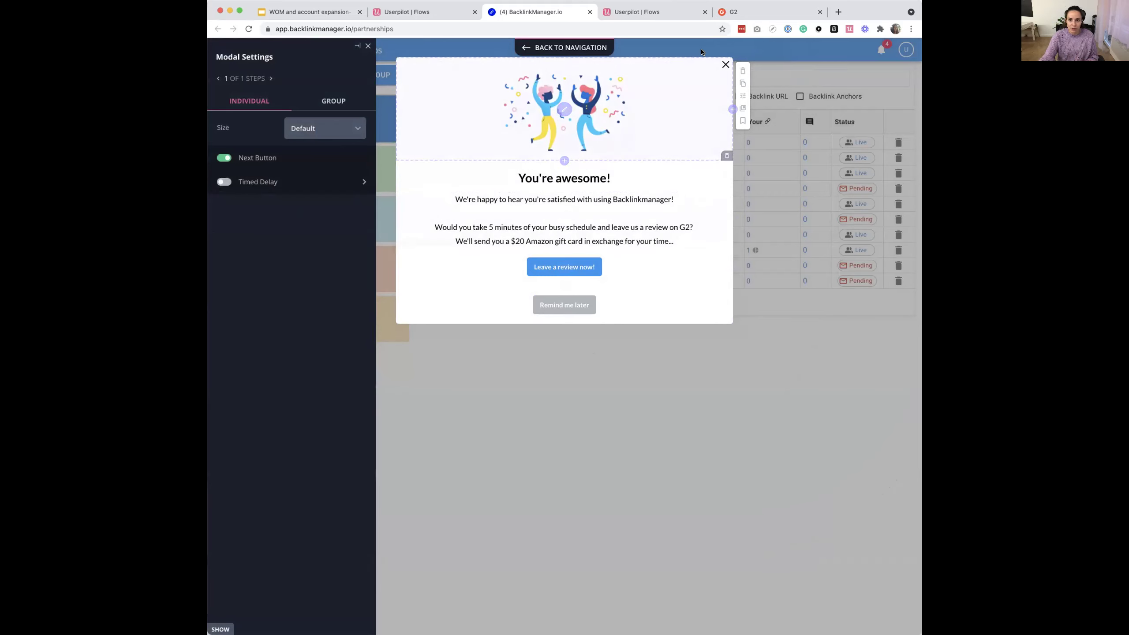
Check the modal's size options, preview the full flow and test the "Leave a review now!" button.
{"action": "left_click", "coordinate": [357, 130]}
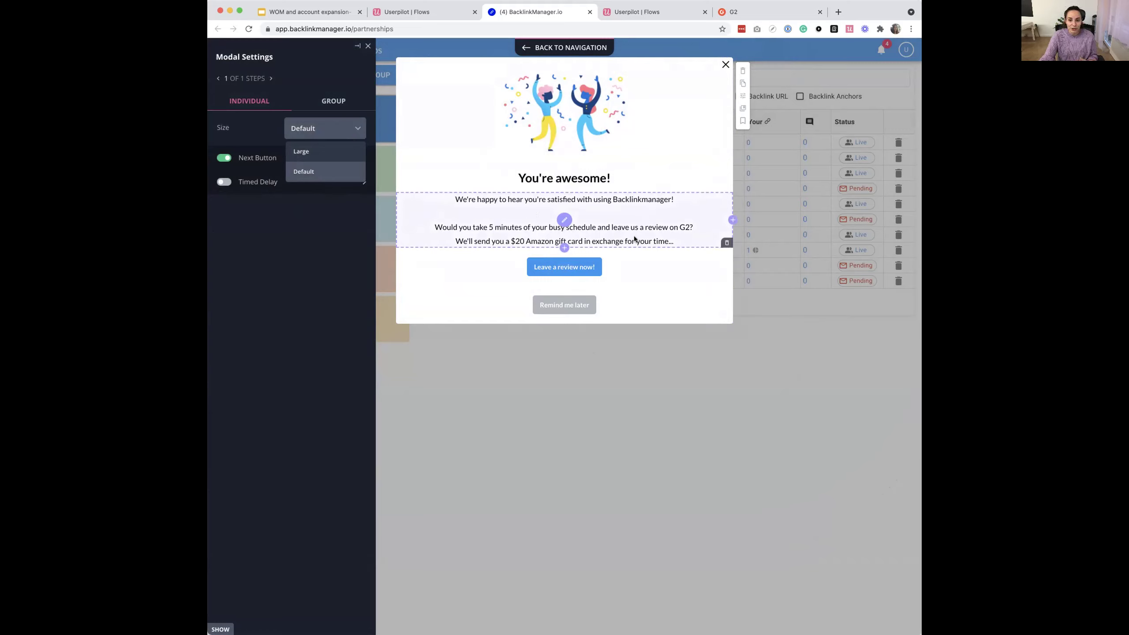
{"action": "left_click", "coordinate": [551, 48]}
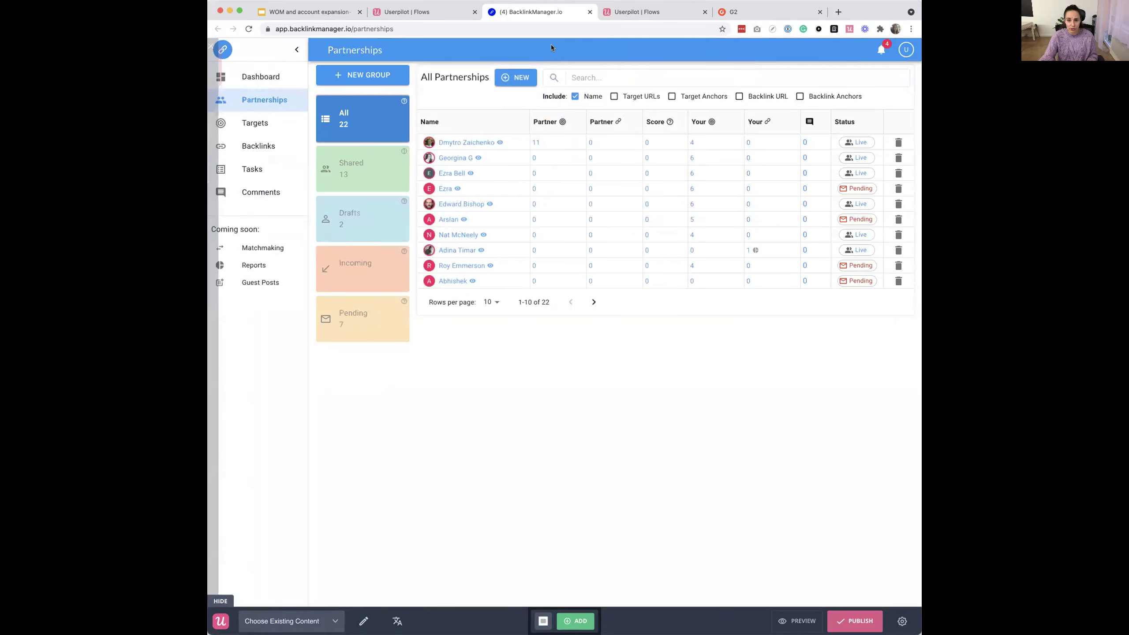
{"action": "left_click", "coordinate": [796, 620]}
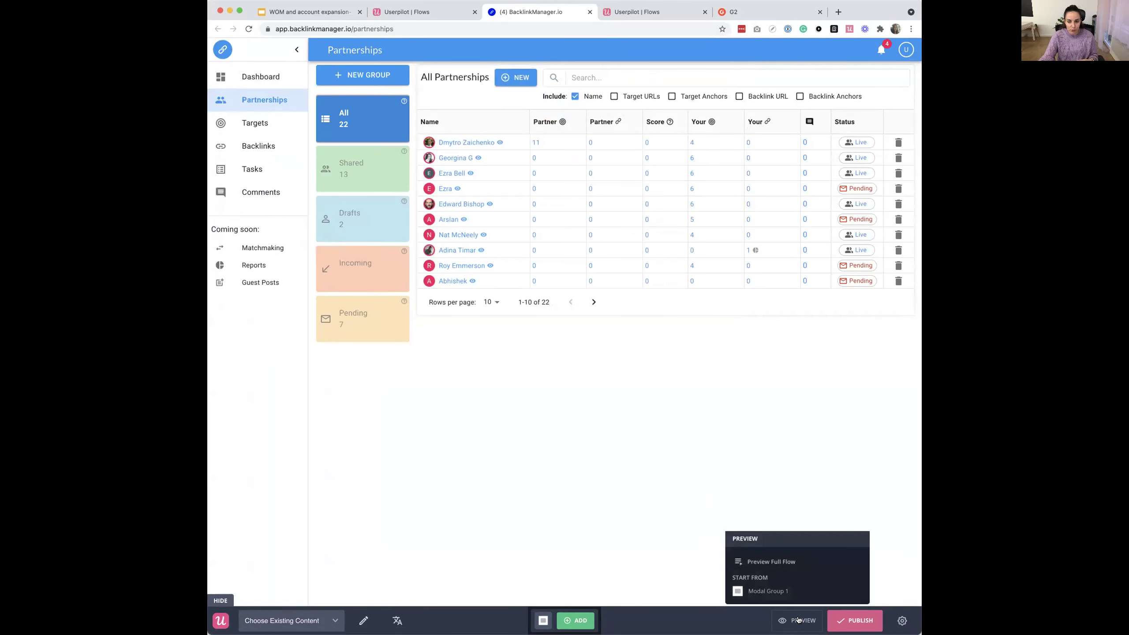
{"action": "left_click", "coordinate": [766, 562]}
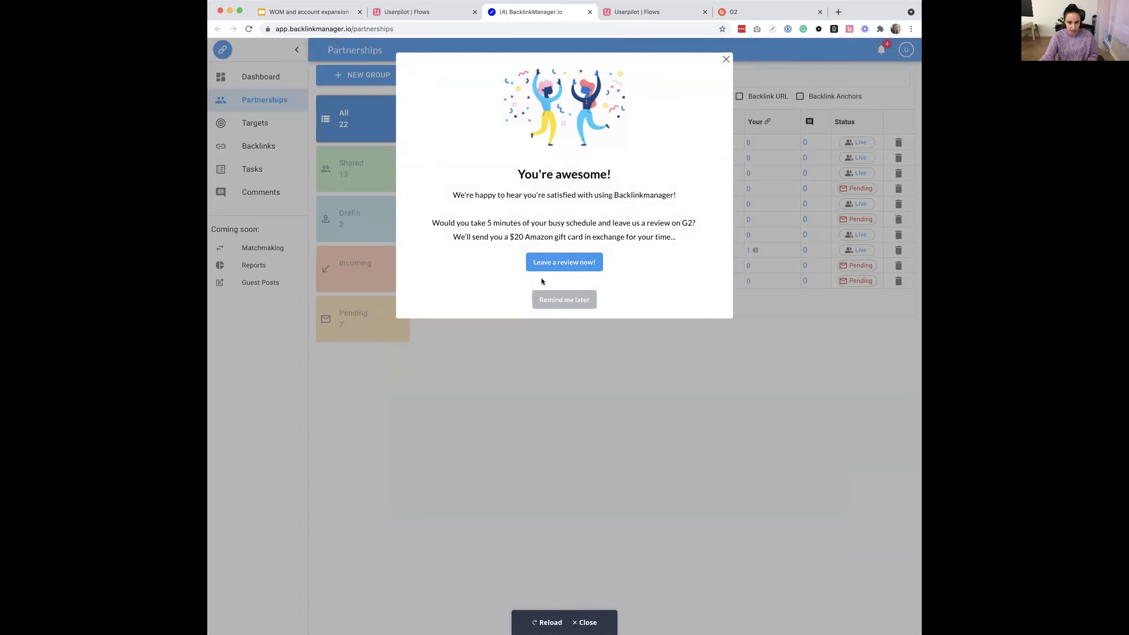
{"action": "left_click", "coordinate": [564, 262]}
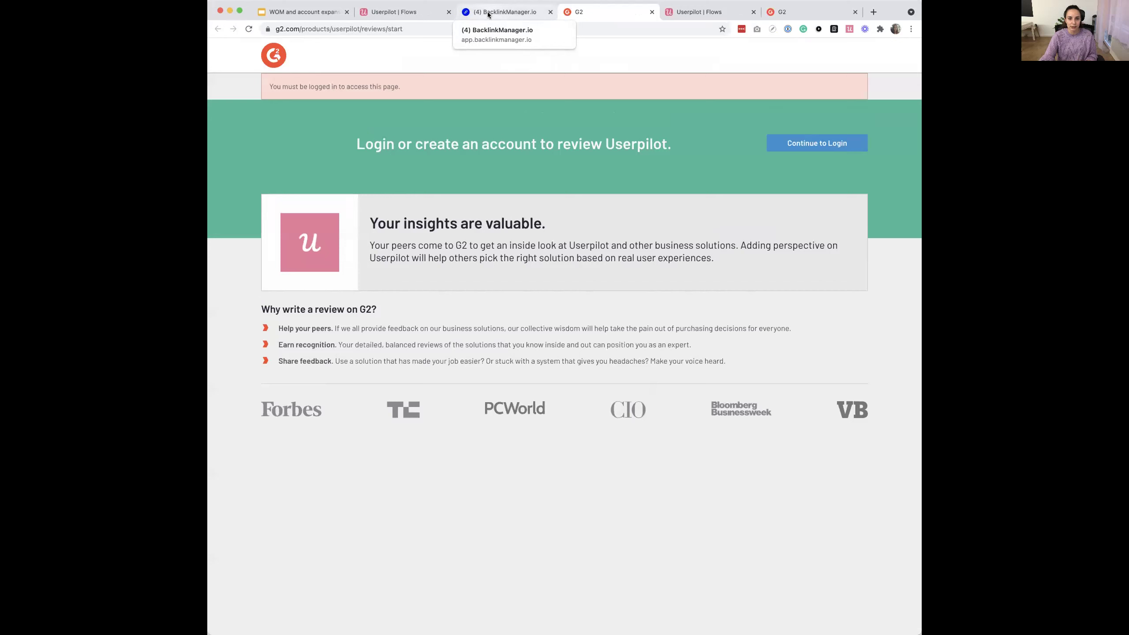
Switch back to BacklinkManager, open the MODAL WOM flow's publishing settings and look over its page, triggering priority and audience sections.
{"action": "left_click", "coordinate": [488, 13]}
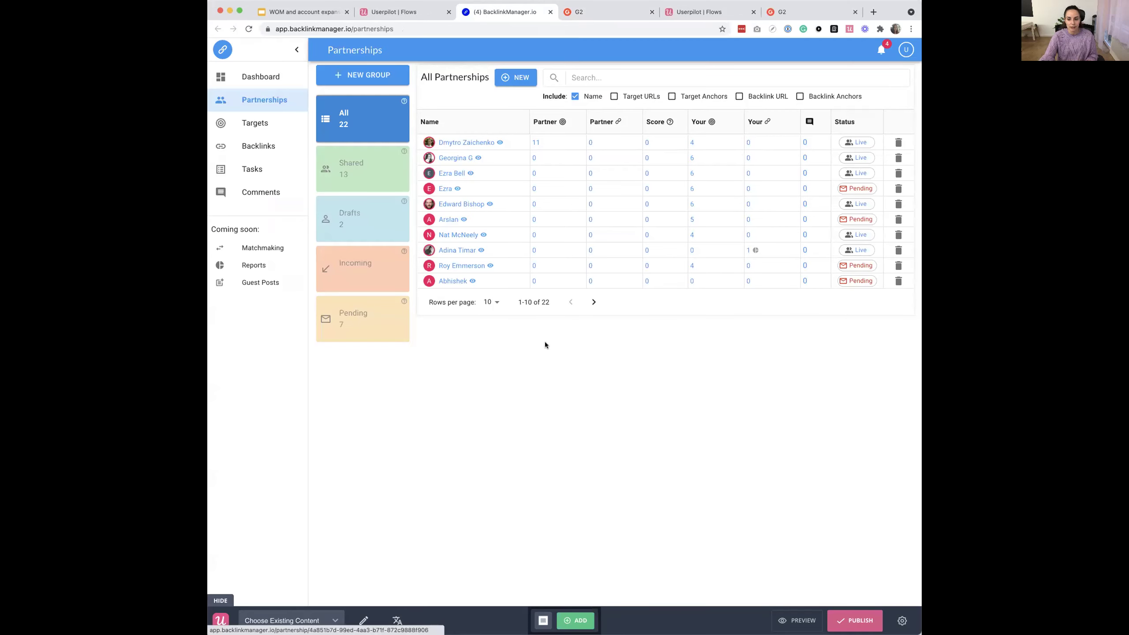
{"action": "left_click", "coordinate": [852, 620]}
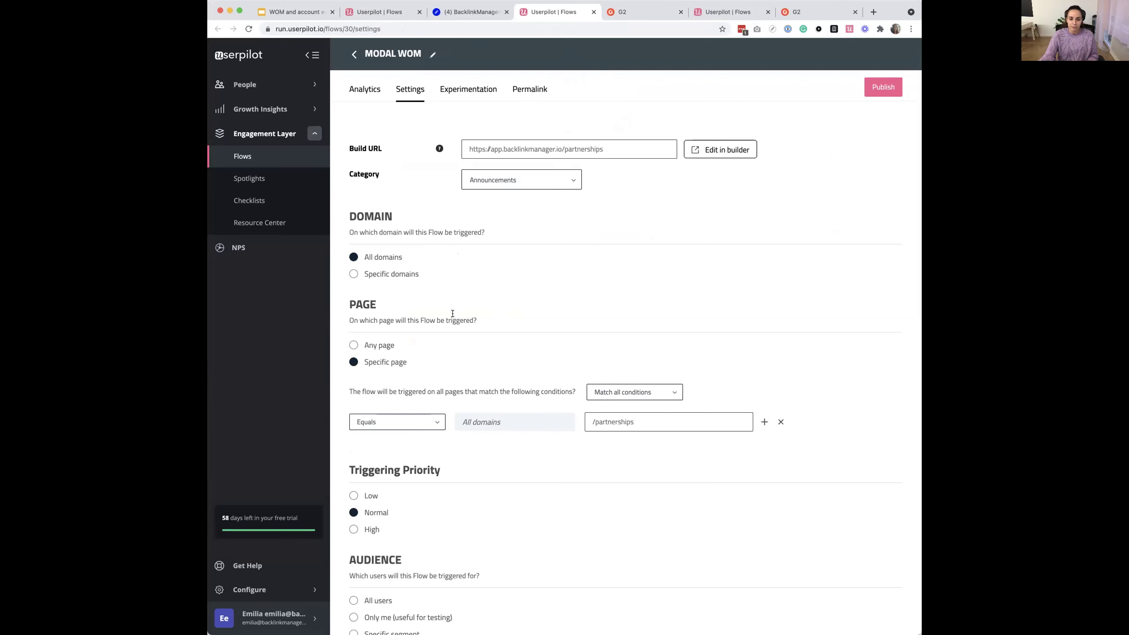
{"action": "scroll", "coordinate": [453, 313], "scroll_direction": "down", "scroll_amount": 2}
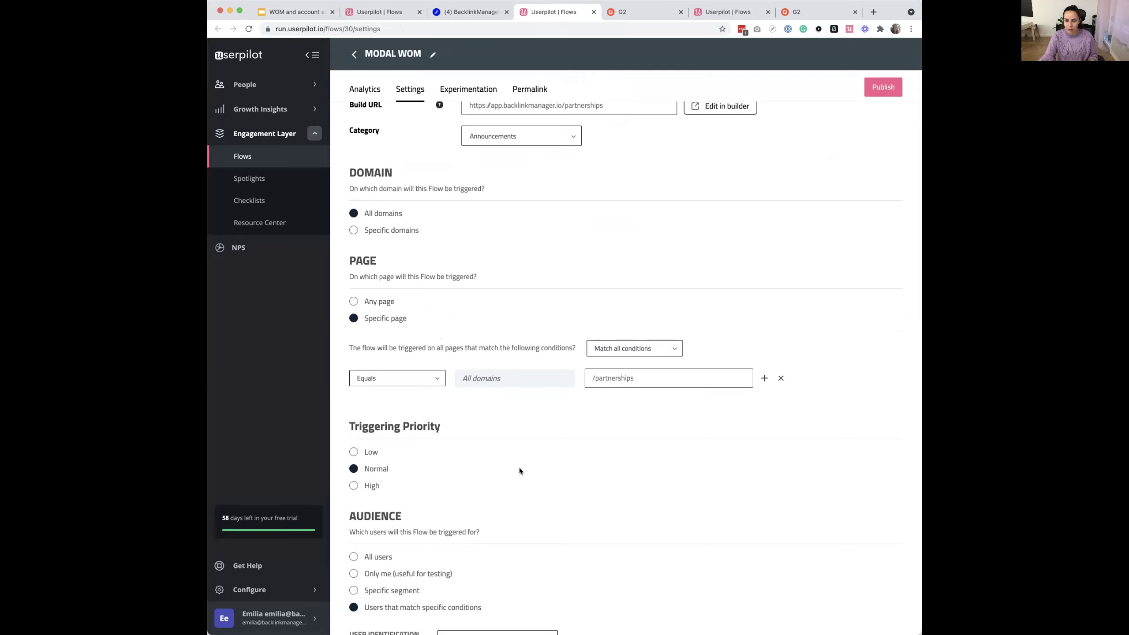
{"action": "scroll", "coordinate": [484, 417], "scroll_direction": "down", "scroll_amount": 5}
{"action": "scroll", "coordinate": [484, 414], "scroll_direction": "down", "scroll_amount": 4}
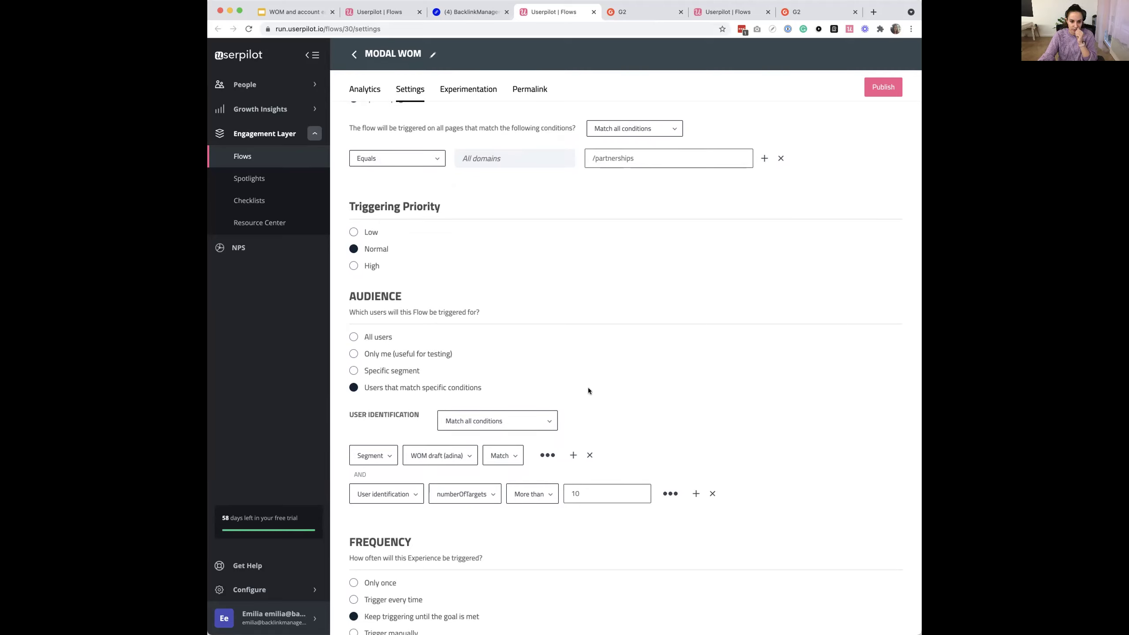
Keep the audience as users matching specific conditions, remove the segment condition and change the remaining one to NPS Score more than 10.
{"action": "left_click", "coordinate": [353, 371]}
{"action": "left_click", "coordinate": [353, 388]}
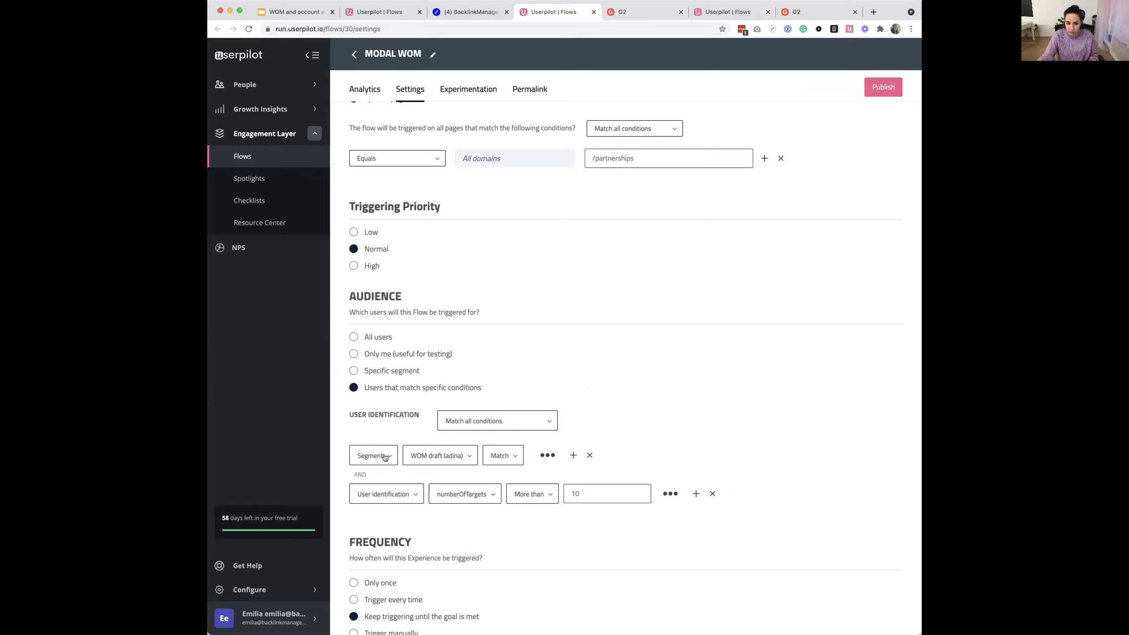
{"action": "left_click", "coordinate": [588, 455]}
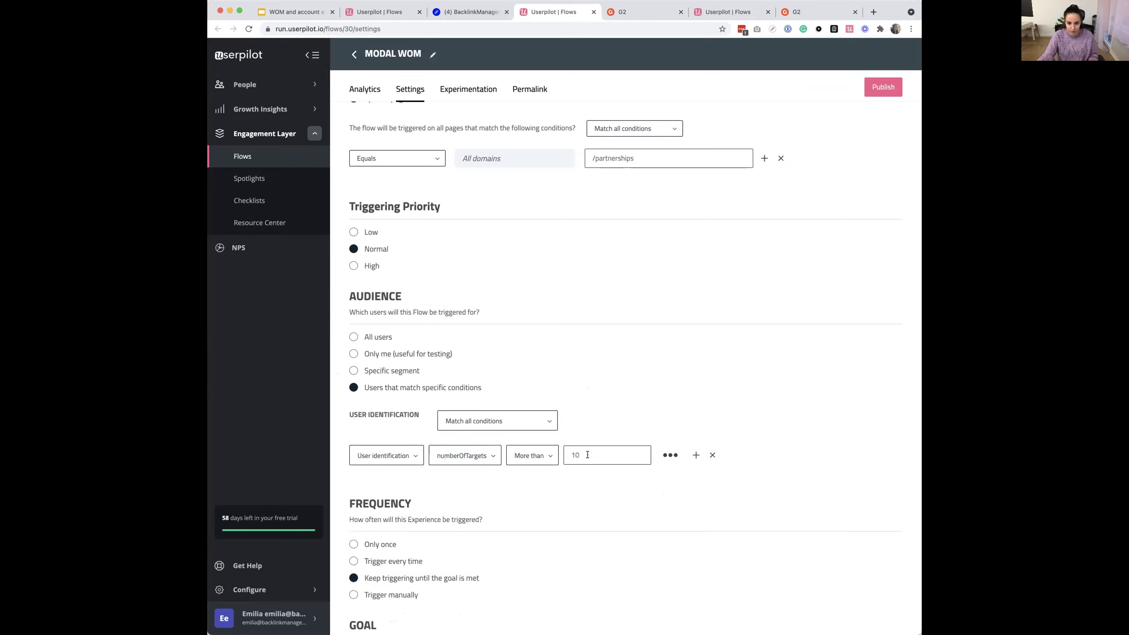
{"action": "left_click", "coordinate": [395, 455]}
{"action": "scroll", "coordinate": [367, 533], "scroll_direction": "down", "scroll_amount": 5}
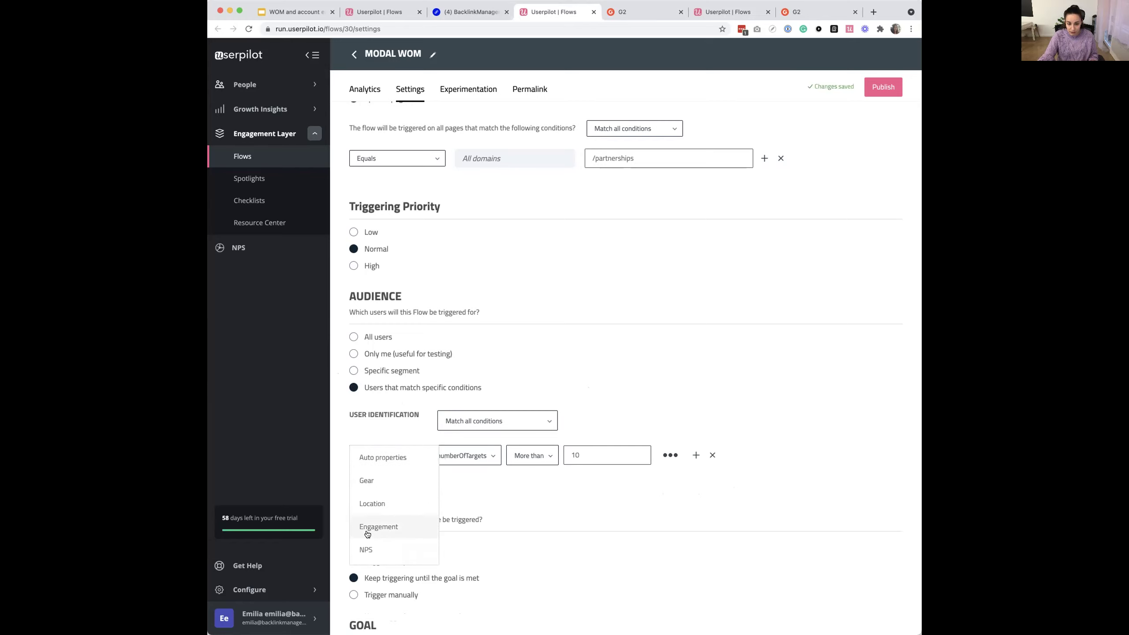
{"action": "left_click", "coordinate": [372, 551]}
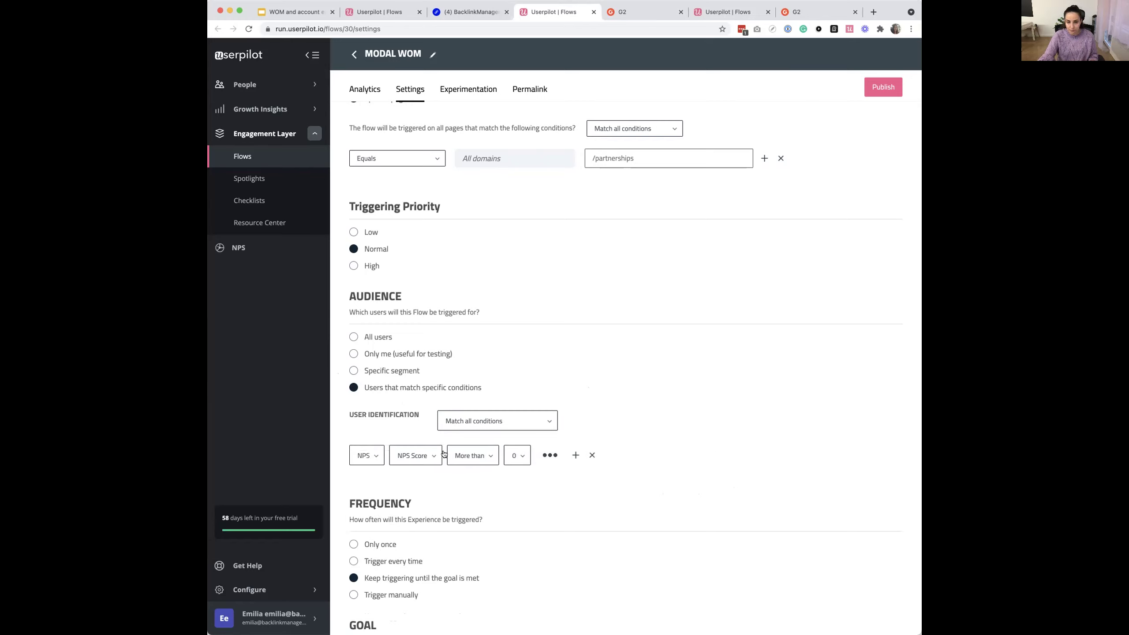
{"action": "left_click", "coordinate": [517, 456]}
{"action": "scroll", "coordinate": [520, 508], "scroll_direction": "down", "scroll_amount": 5}
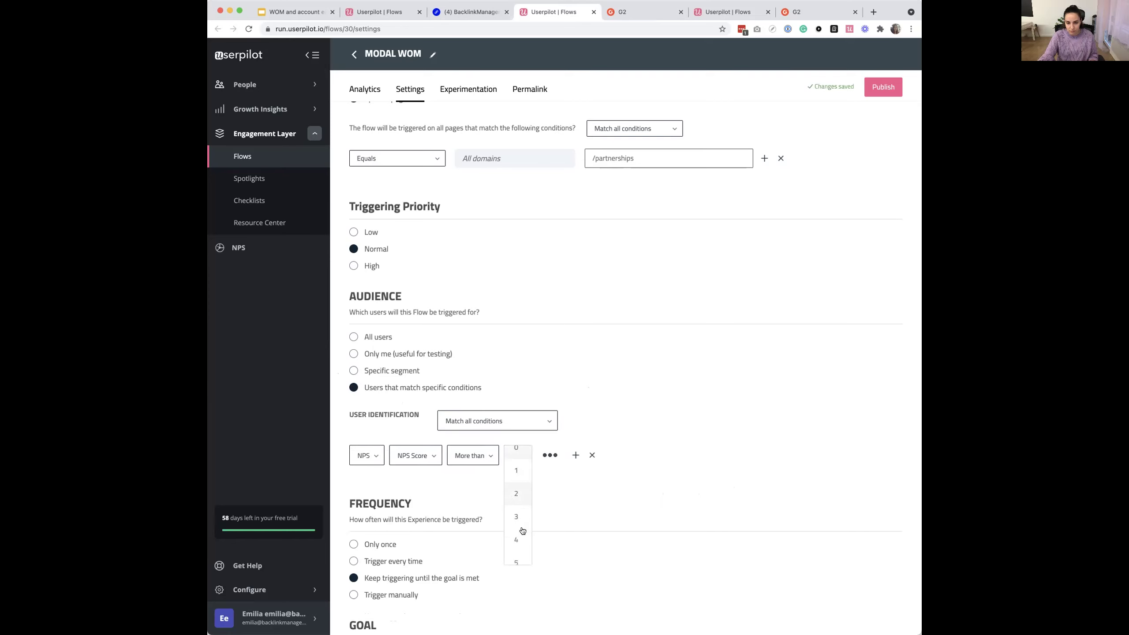
{"action": "scroll", "coordinate": [520, 512], "scroll_direction": "down", "scroll_amount": 2}
{"action": "left_click", "coordinate": [517, 494]}
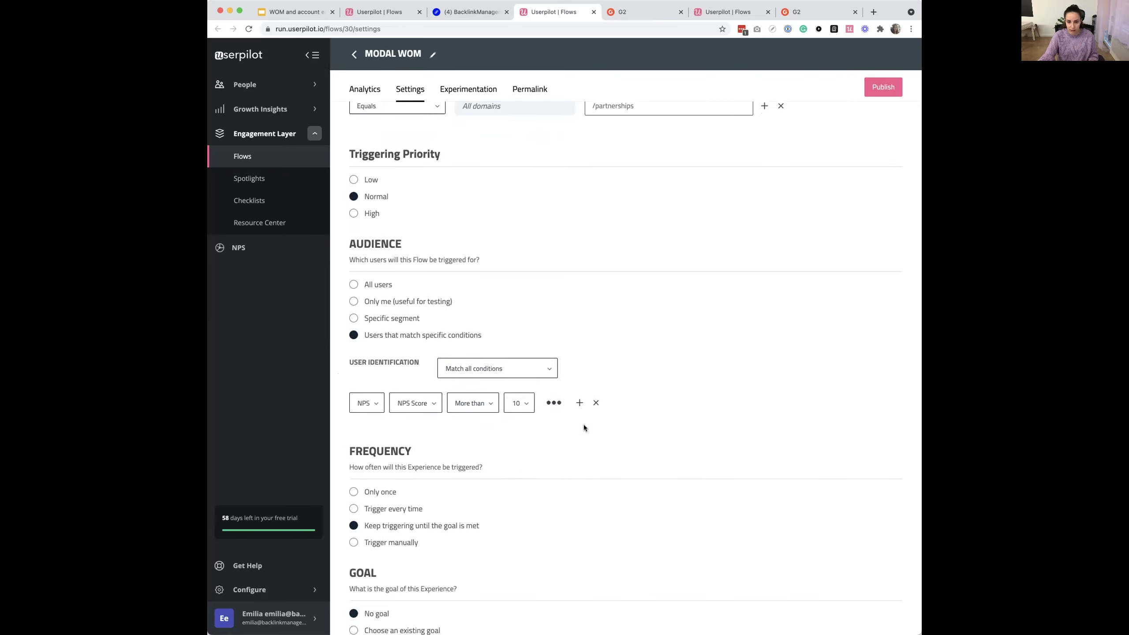
Add a second audience condition on User identification for users who Signed Up more than 60 days ago.
{"action": "left_click", "coordinate": [580, 403]}
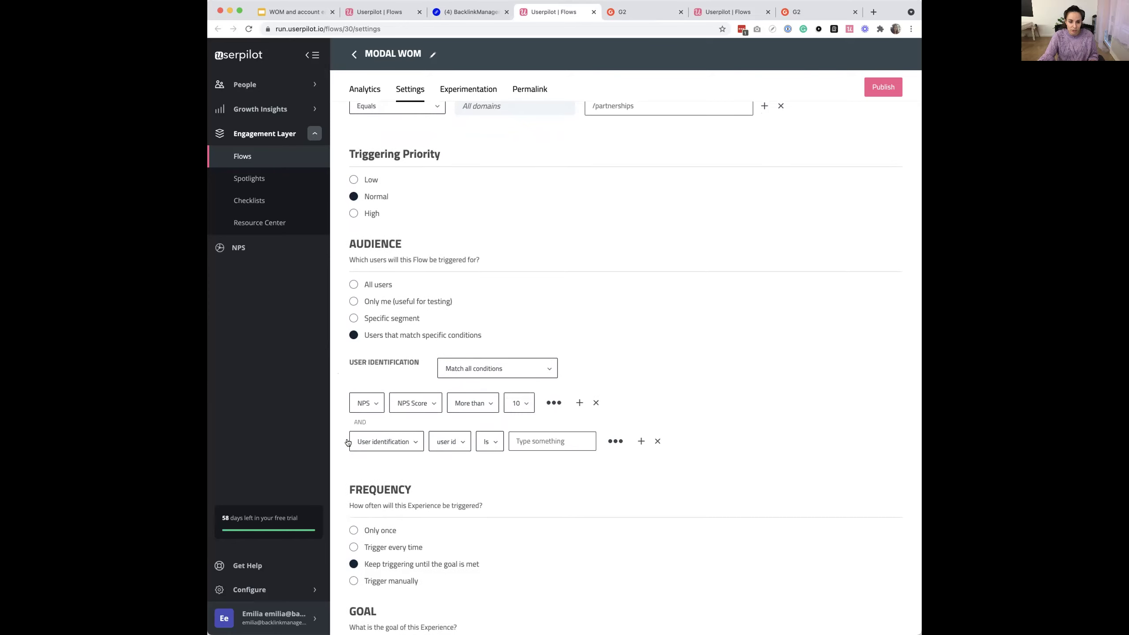
{"action": "left_click", "coordinate": [390, 441]}
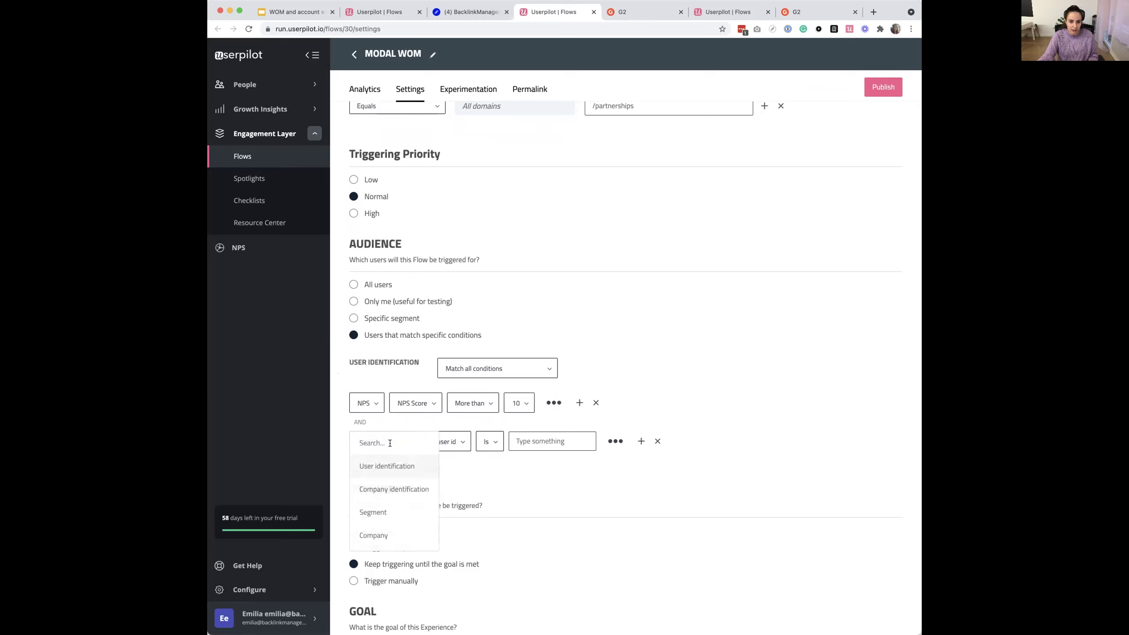
{"action": "left_click", "coordinate": [397, 468]}
{"action": "left_click", "coordinate": [460, 445]}
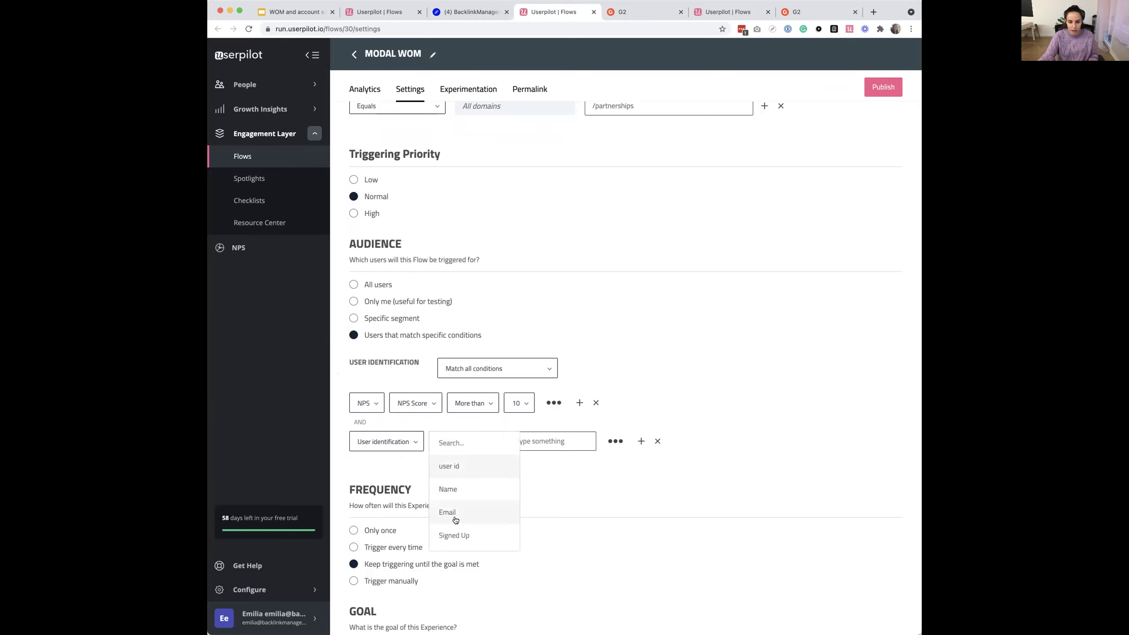
{"action": "left_click", "coordinate": [461, 535]}
{"action": "left_click", "coordinate": [509, 442]}
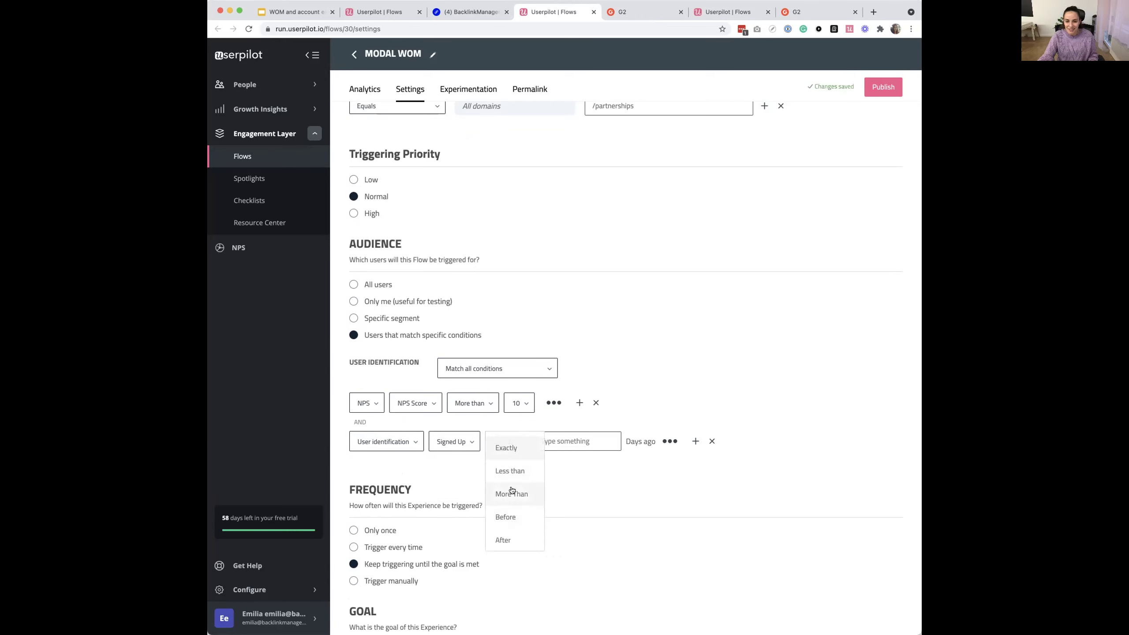
{"action": "left_click", "coordinate": [501, 471]}
{"action": "left_click", "coordinate": [522, 442]}
{"action": "left_click", "coordinate": [523, 494]}
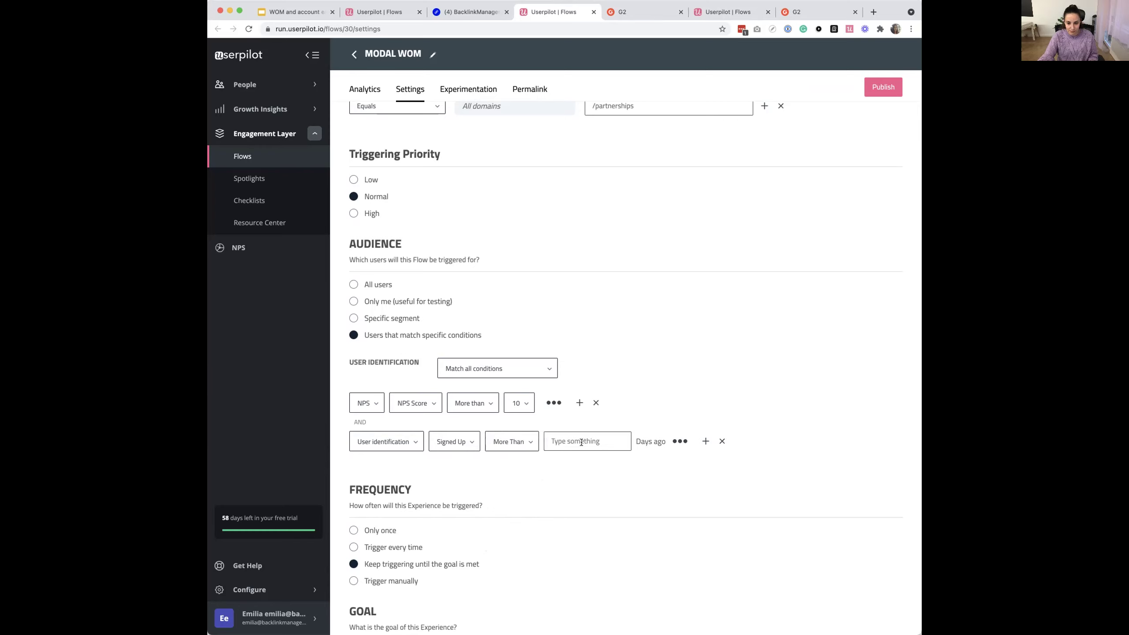
{"action": "type", "text": "60"}
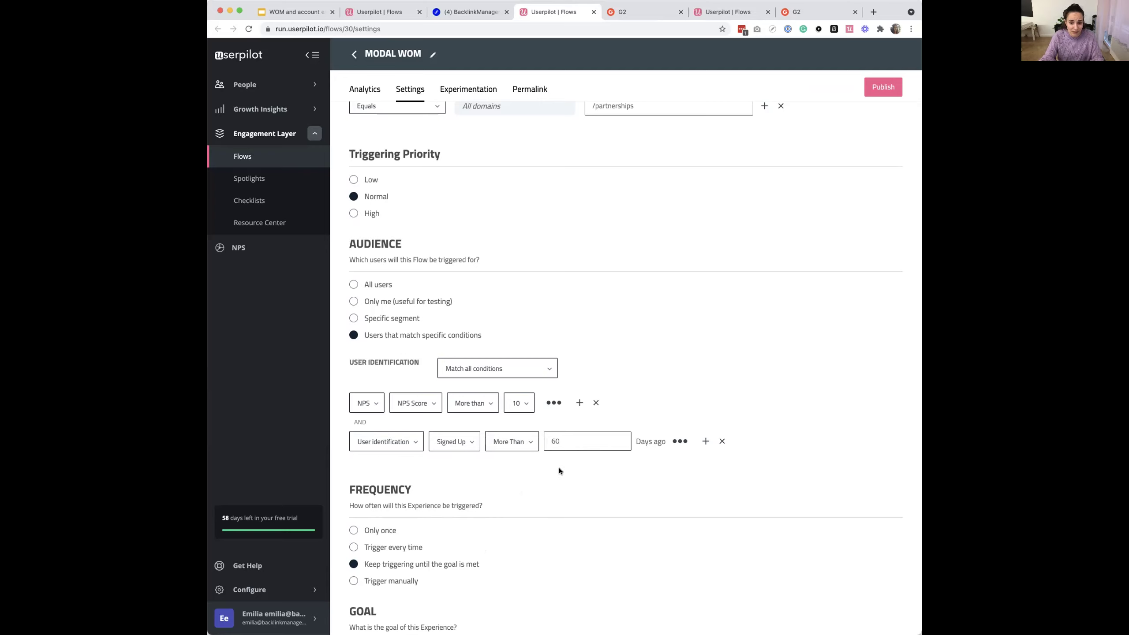
Choose to define a new goal for the flow and set its frequency to Only once.
{"action": "scroll", "coordinate": [580, 463], "scroll_direction": "down", "scroll_amount": 1}
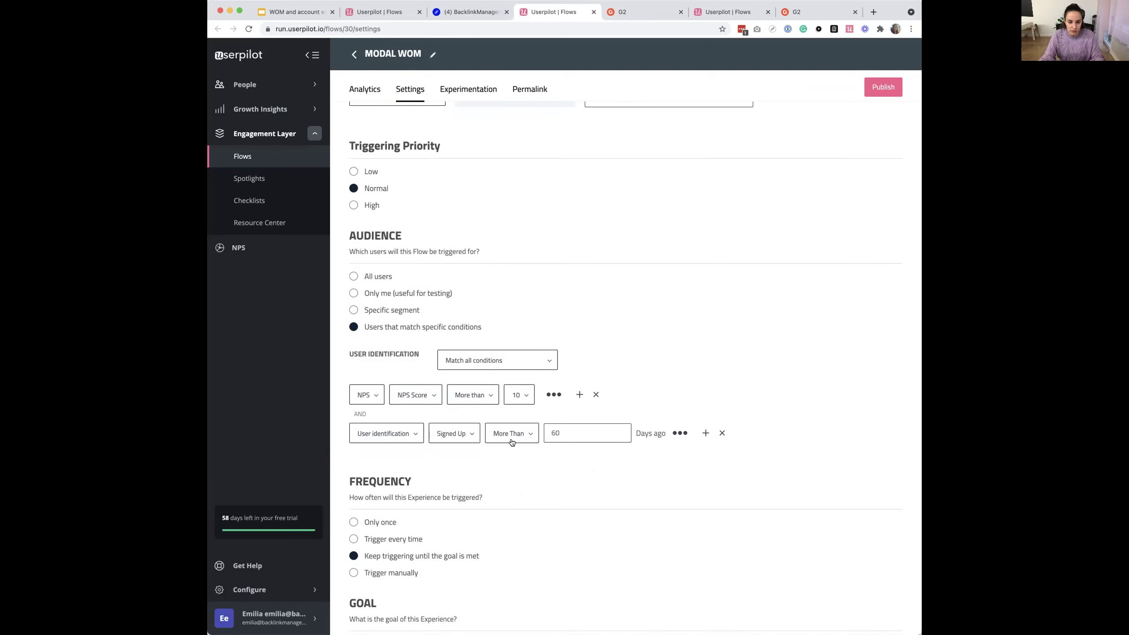
{"action": "scroll", "coordinate": [513, 442], "scroll_direction": "down", "scroll_amount": 4}
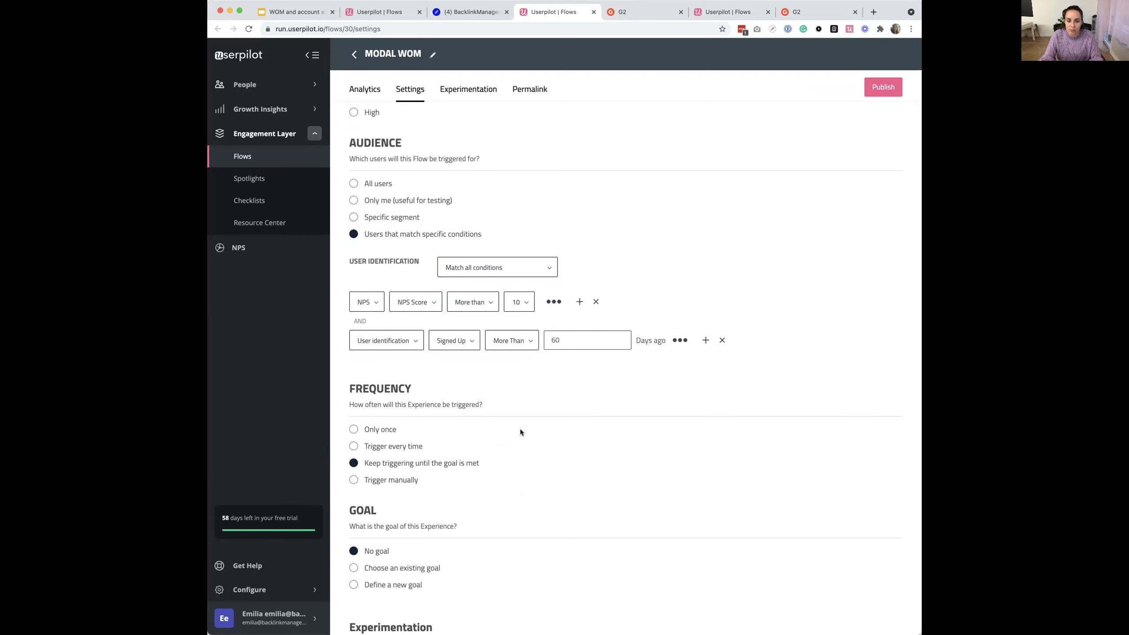
{"action": "scroll", "coordinate": [434, 467], "scroll_direction": "down", "scroll_amount": 3}
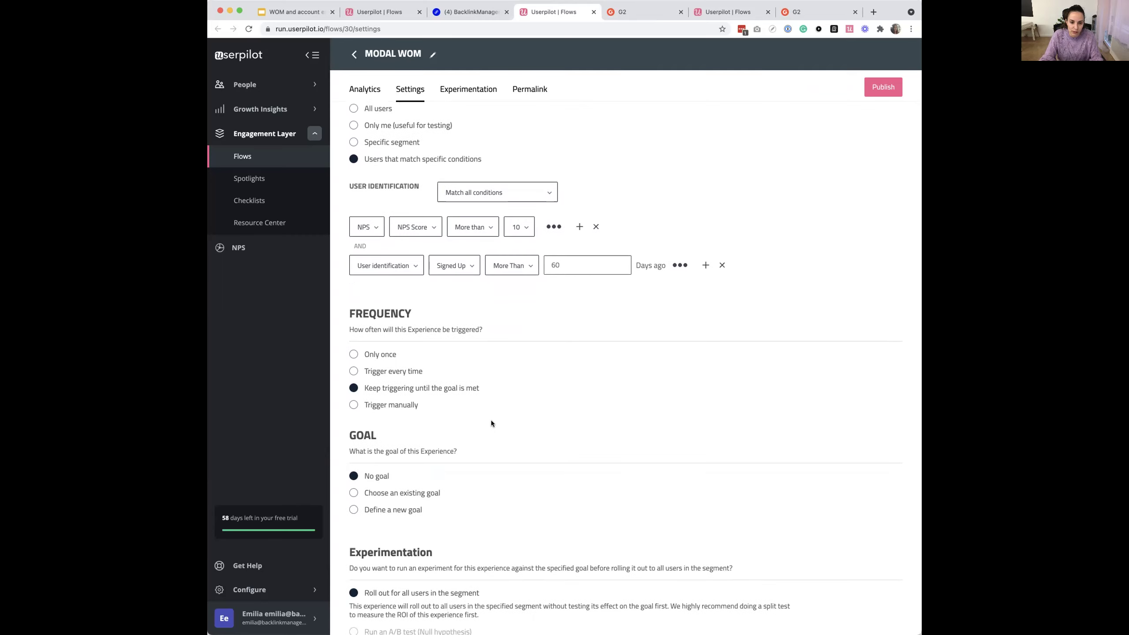
{"action": "left_click", "coordinate": [350, 512]}
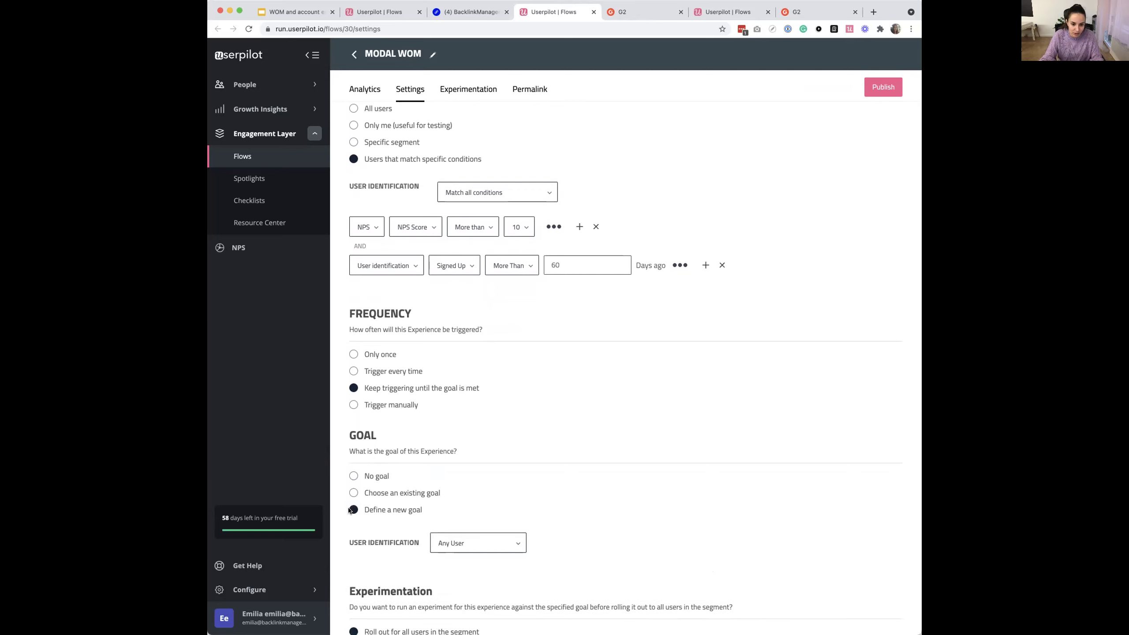
{"action": "left_click", "coordinate": [474, 543]}
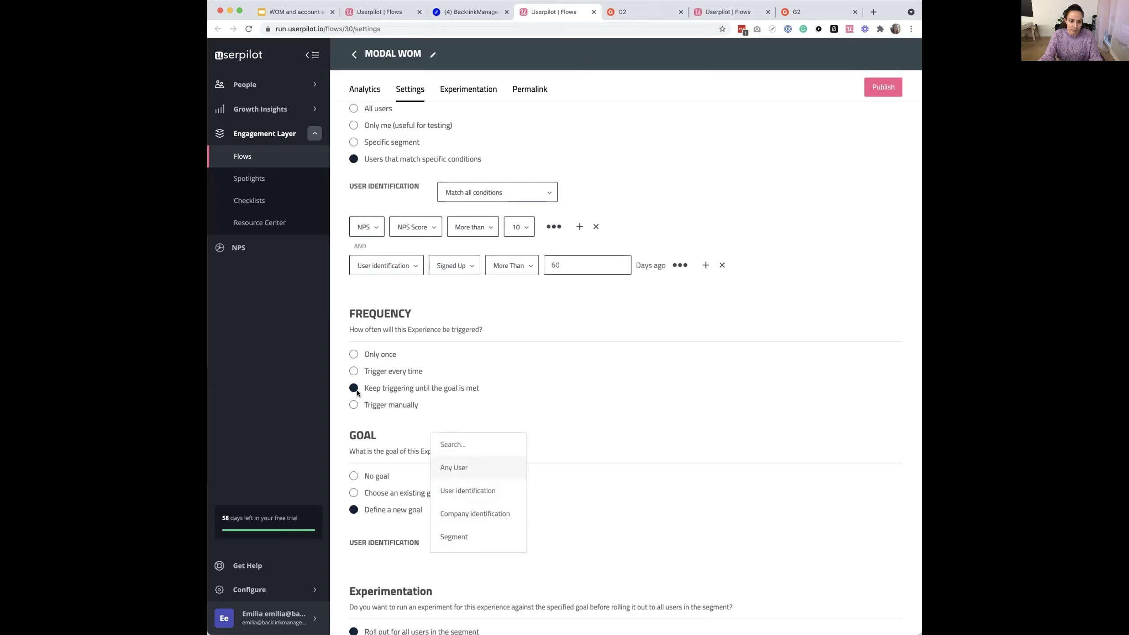
{"action": "left_click", "coordinate": [353, 356]}
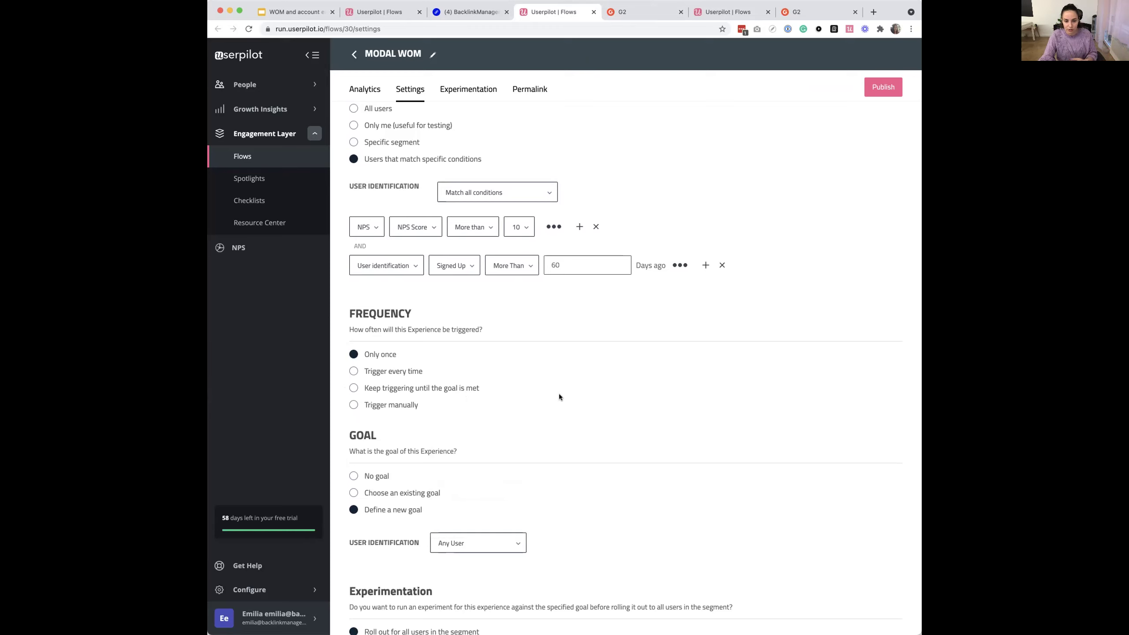
Restrict the flow's audience to Only me (useful for testing) and publish the flow.
{"action": "scroll", "coordinate": [422, 468], "scroll_direction": "down", "scroll_amount": 3}
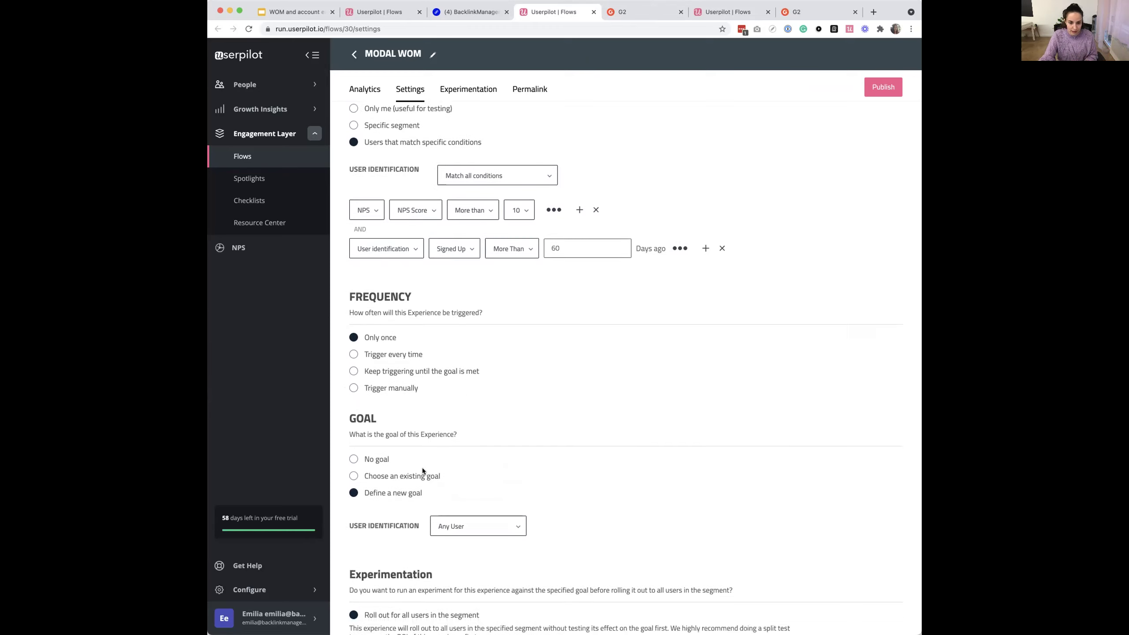
{"action": "scroll", "coordinate": [422, 468], "scroll_direction": "up", "scroll_amount": 10}
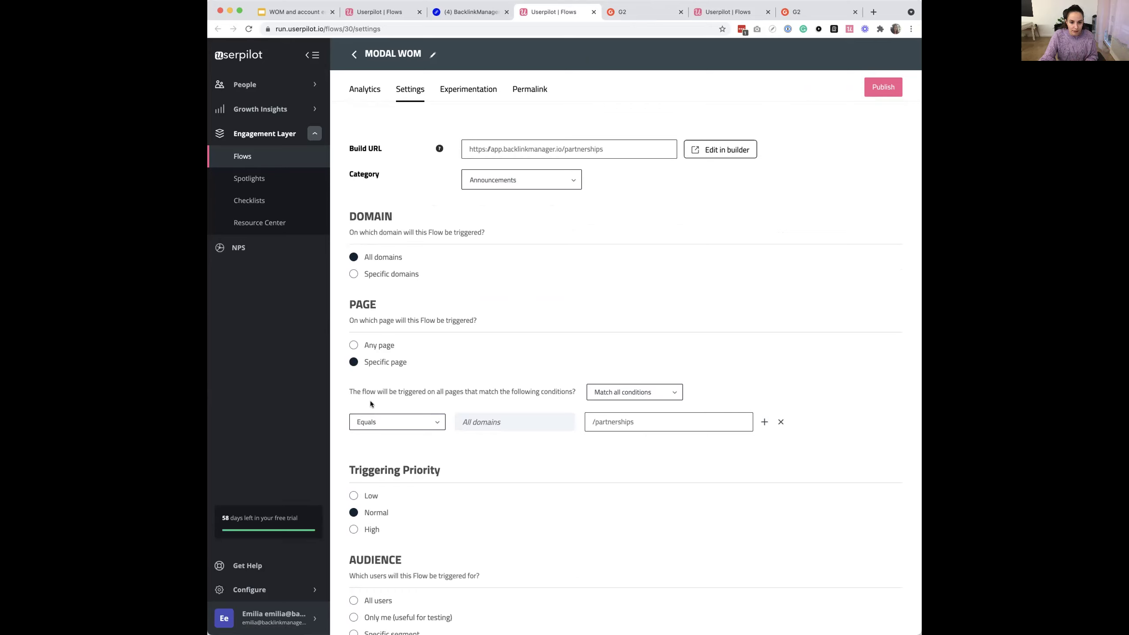
{"action": "scroll", "coordinate": [370, 401], "scroll_direction": "down", "scroll_amount": 5}
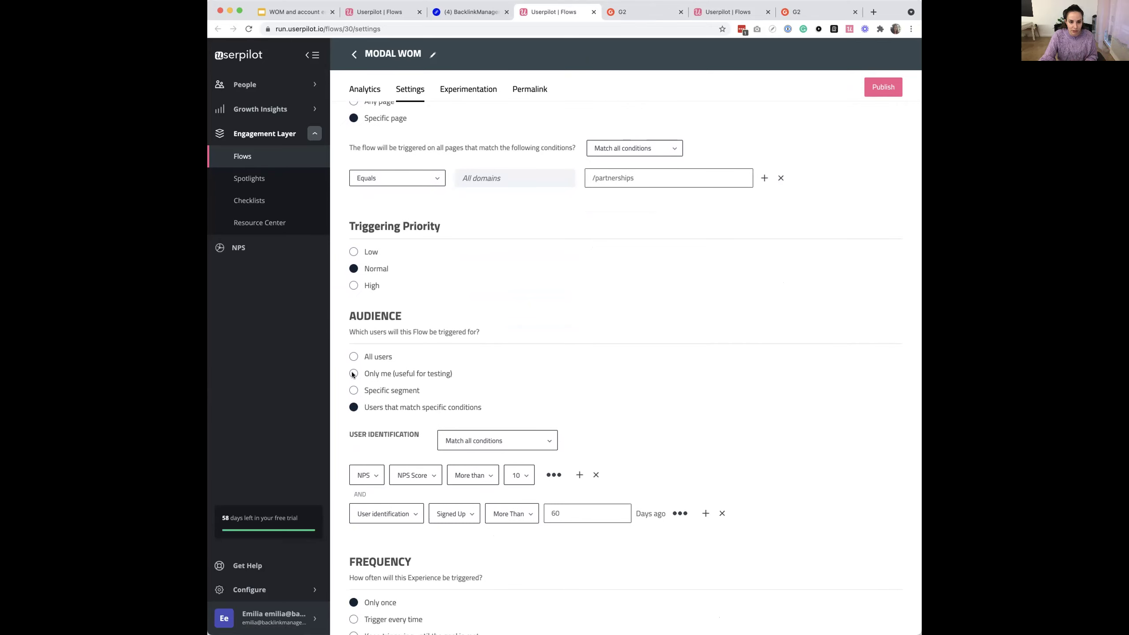
{"action": "left_click", "coordinate": [353, 374]}
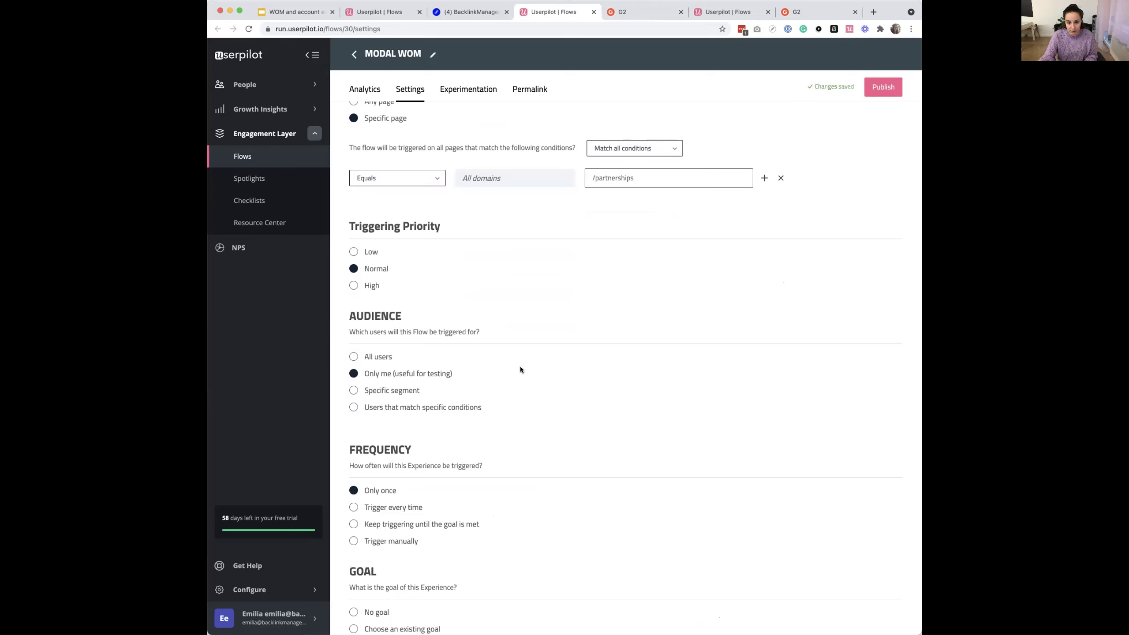
{"action": "left_click", "coordinate": [885, 89]}
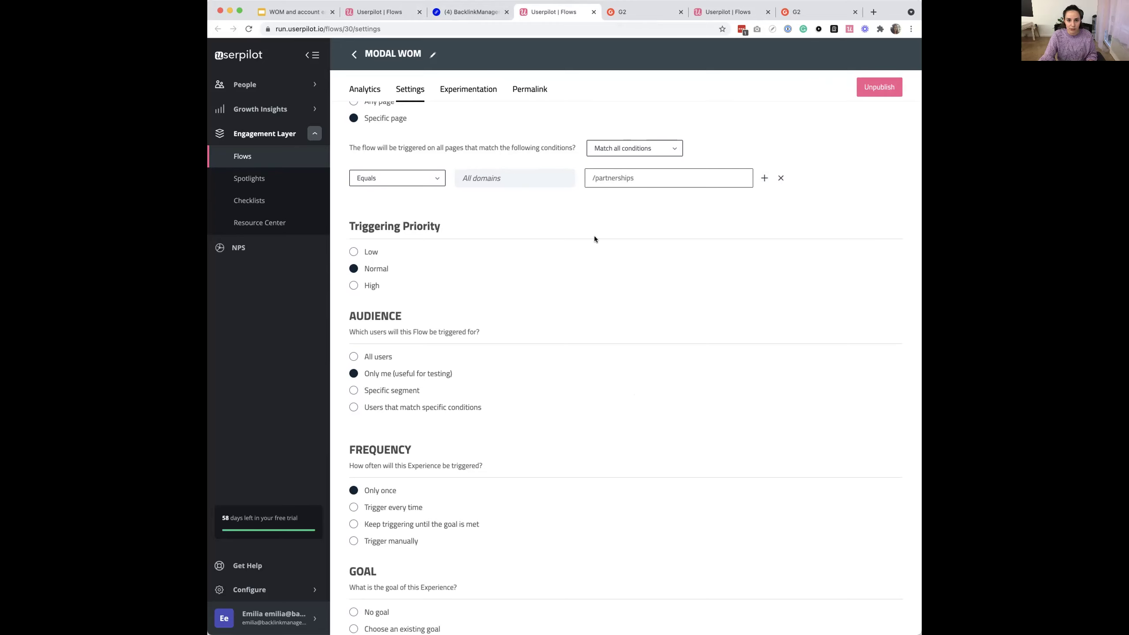
Switch to BacklinkManager, exit the Userpilot builder and reload the Partnerships page to test the published flow.
{"action": "left_click", "coordinate": [460, 13]}
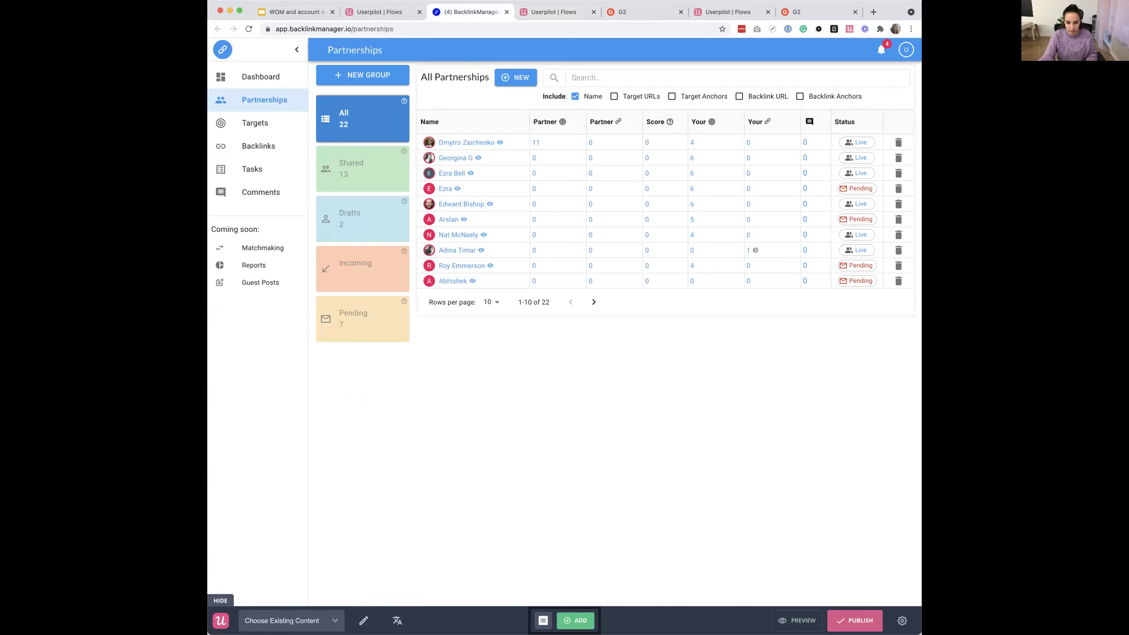
{"action": "left_click", "coordinate": [902, 620]}
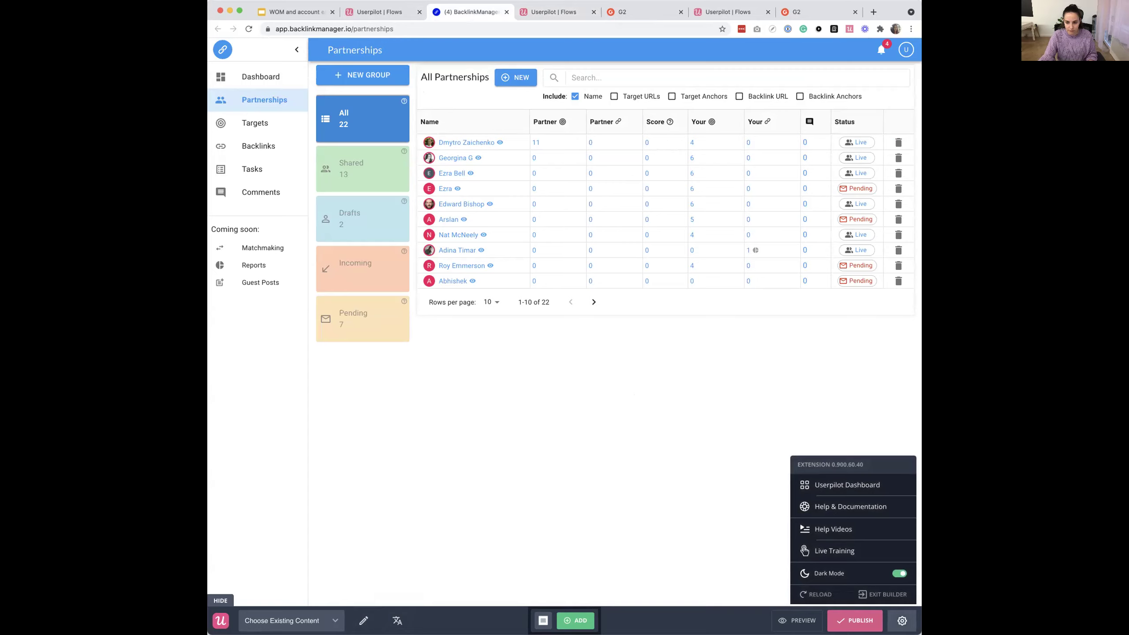
{"action": "left_click", "coordinate": [884, 594]}
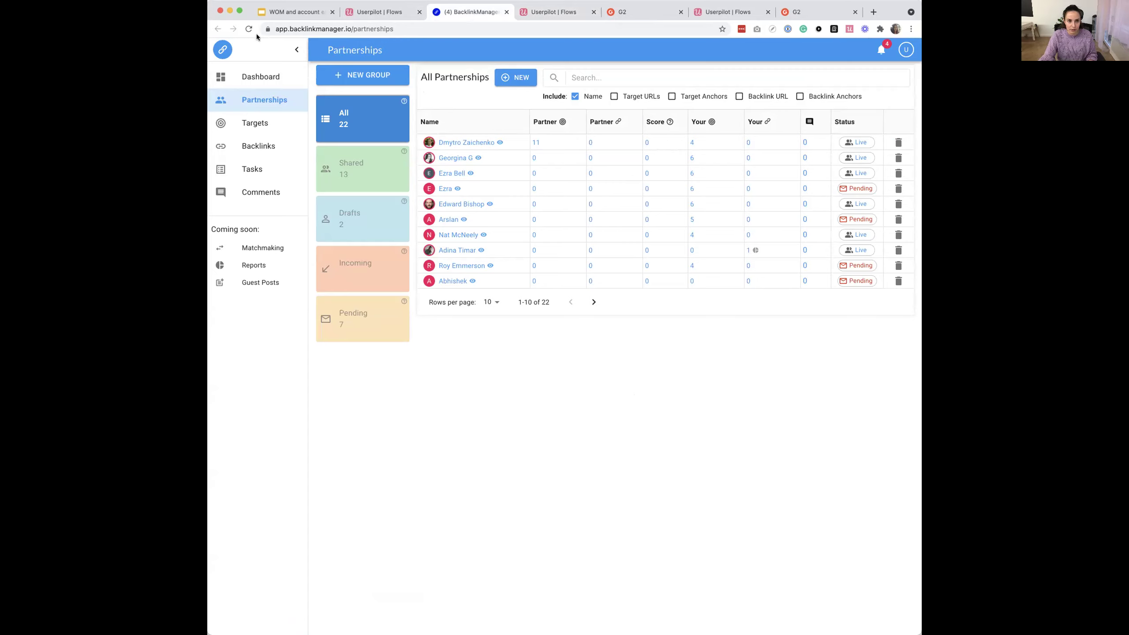
{"action": "left_click", "coordinate": [248, 30]}
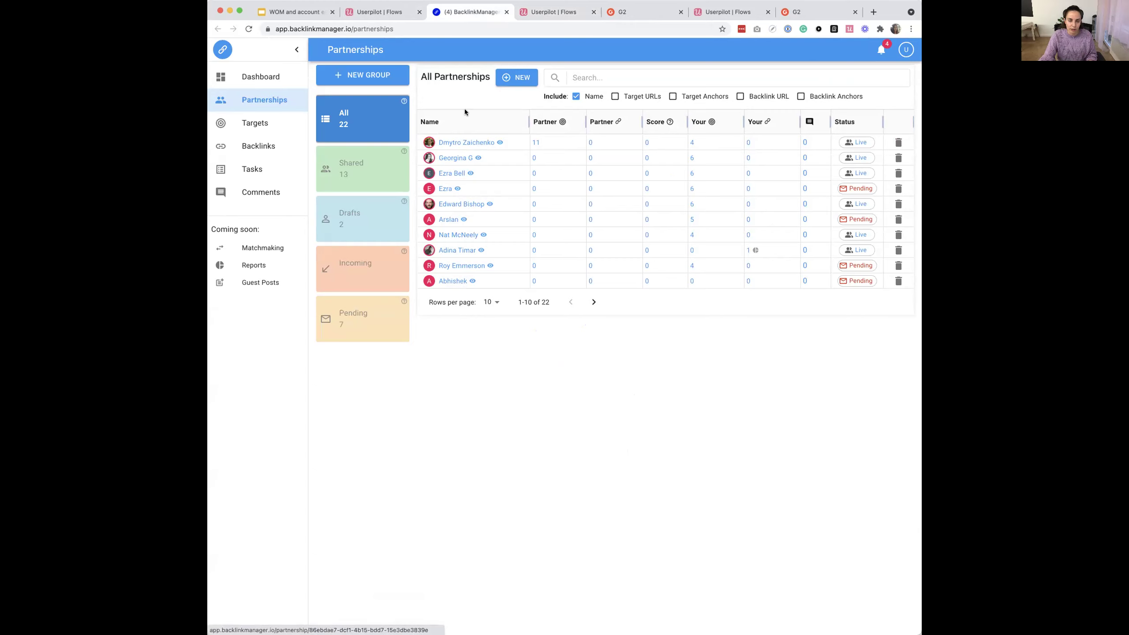
Switch to the Userpilot Flows overview and look through the list of flows and their statuses.
{"action": "left_click", "coordinate": [379, 13]}
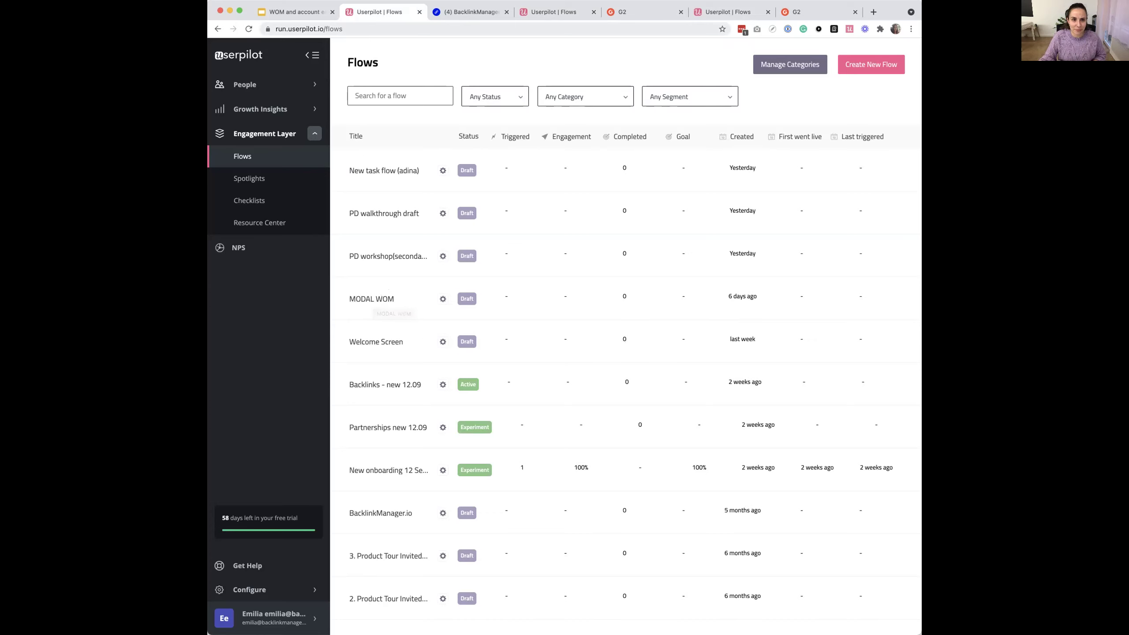
{"action": "scroll", "coordinate": [451, 315], "scroll_direction": "down", "scroll_amount": 3}
{"action": "scroll", "coordinate": [449, 315], "scroll_direction": "up", "scroll_amount": 3}
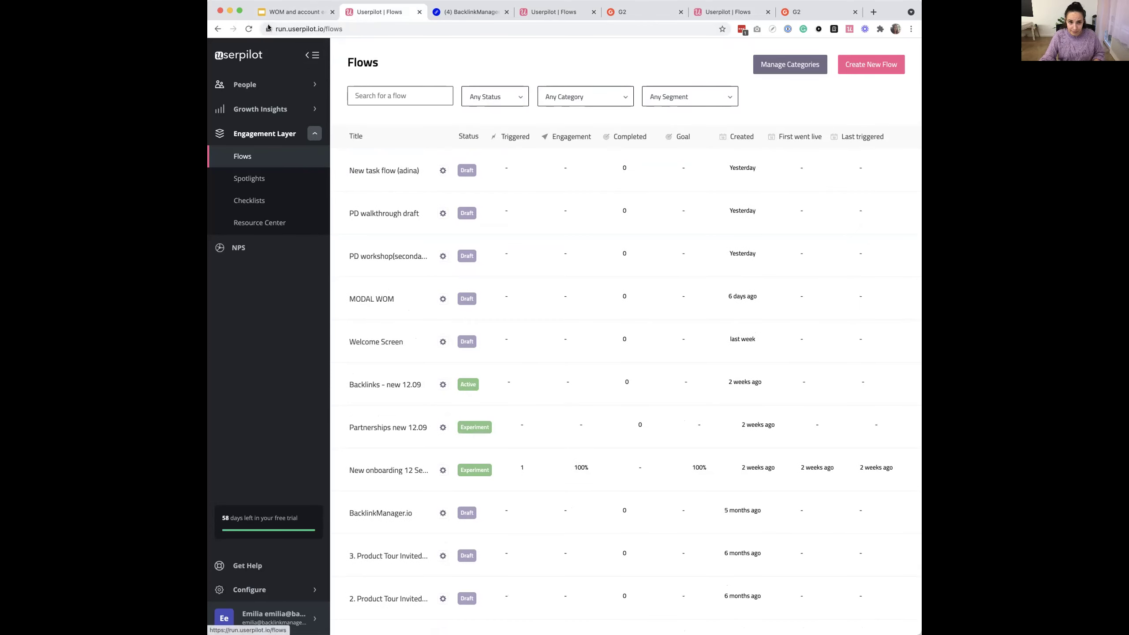
Switch to the Google Slides presentation and go through the two Conclusion slides and the "Your turn!" slide.
{"action": "left_click", "coordinate": [286, 11]}
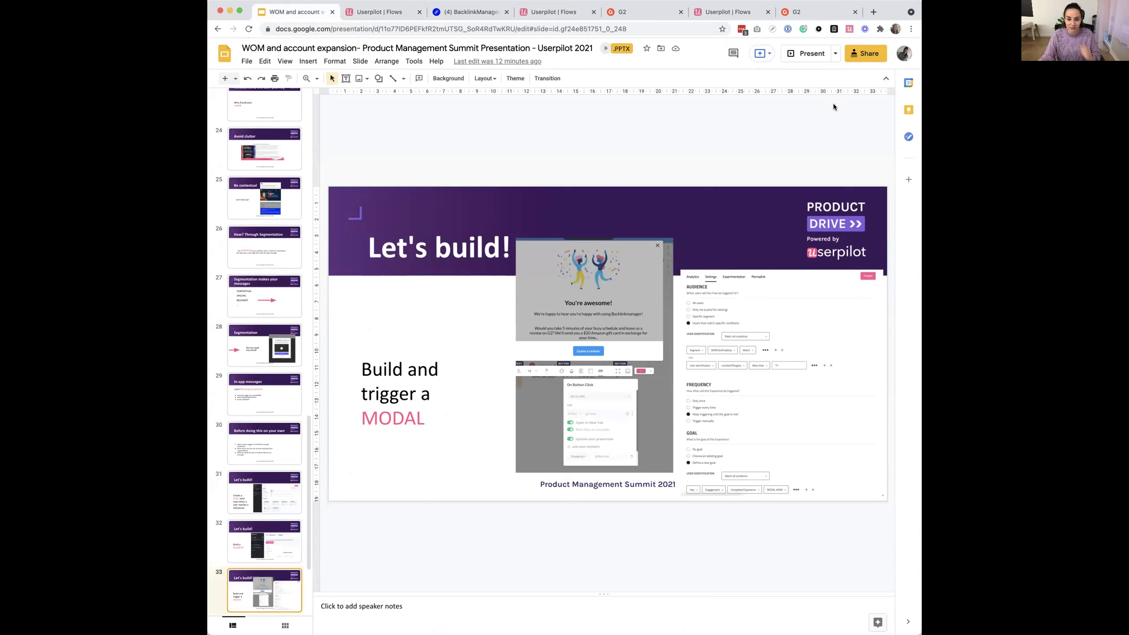
{"action": "scroll", "coordinate": [268, 552], "scroll_direction": "down", "scroll_amount": 2}
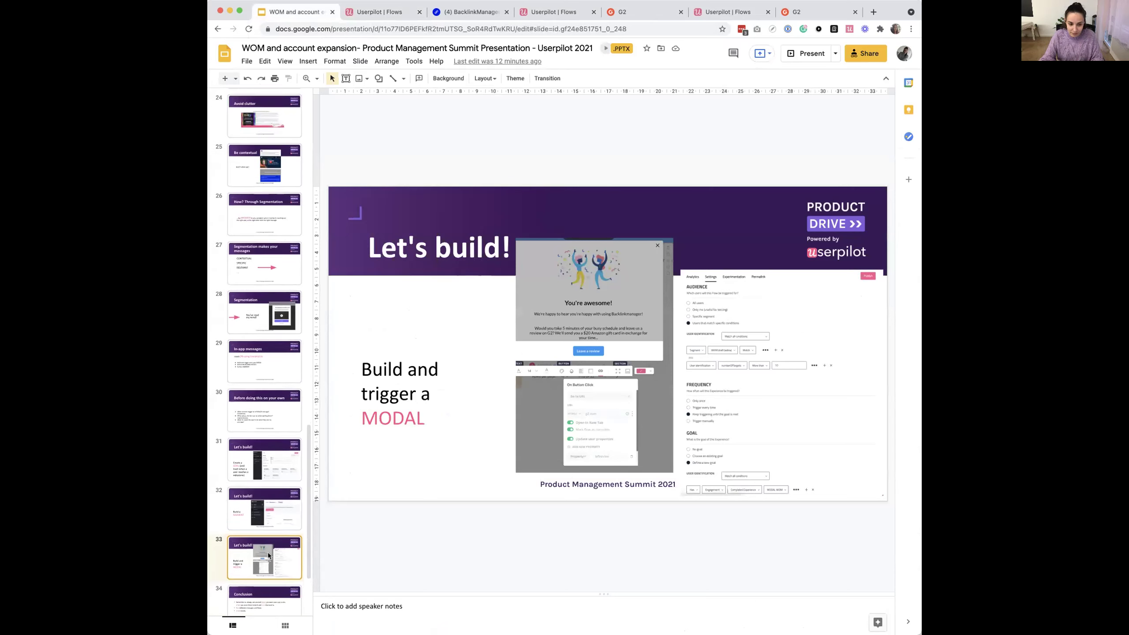
{"action": "scroll", "coordinate": [268, 553], "scroll_direction": "down", "scroll_amount": 2}
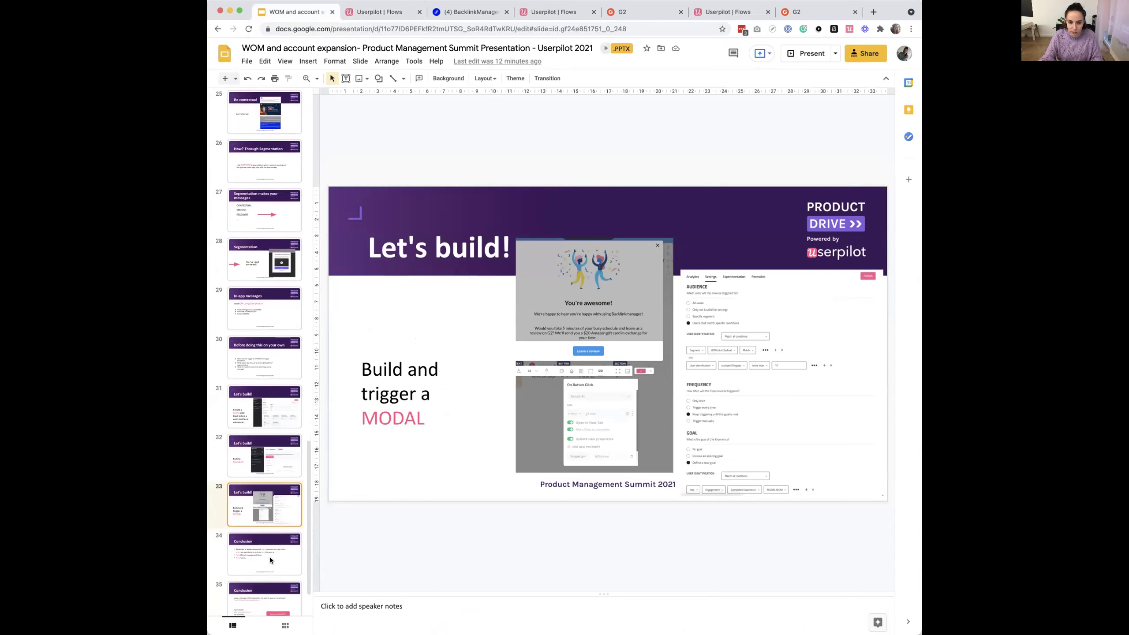
{"action": "left_click", "coordinate": [269, 548]}
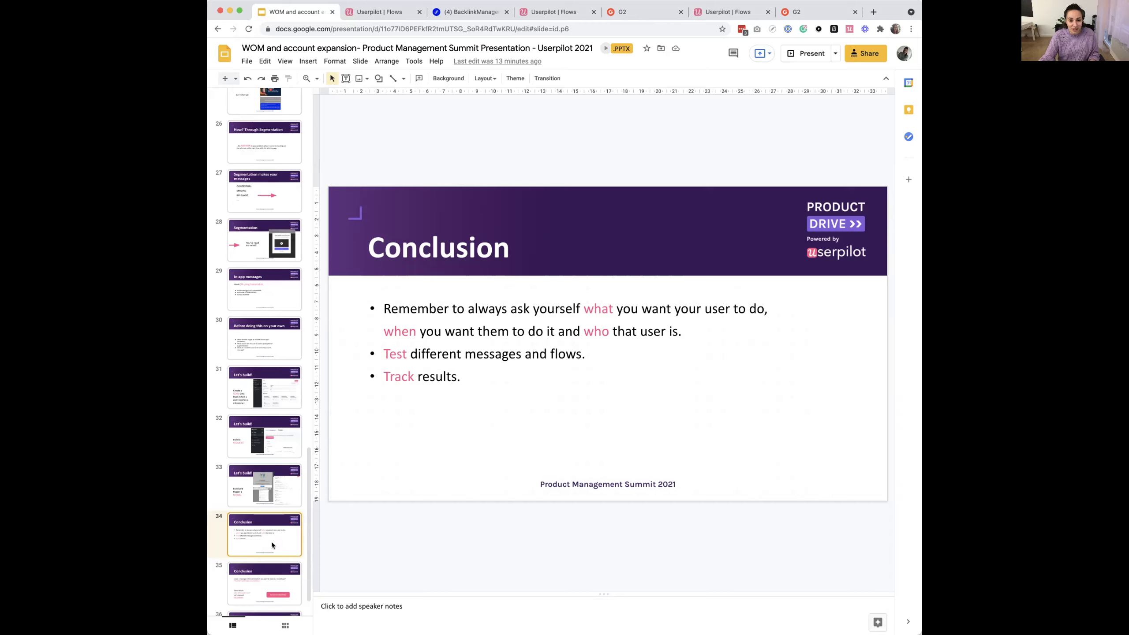
{"action": "scroll", "coordinate": [272, 543], "scroll_direction": "down", "scroll_amount": 2}
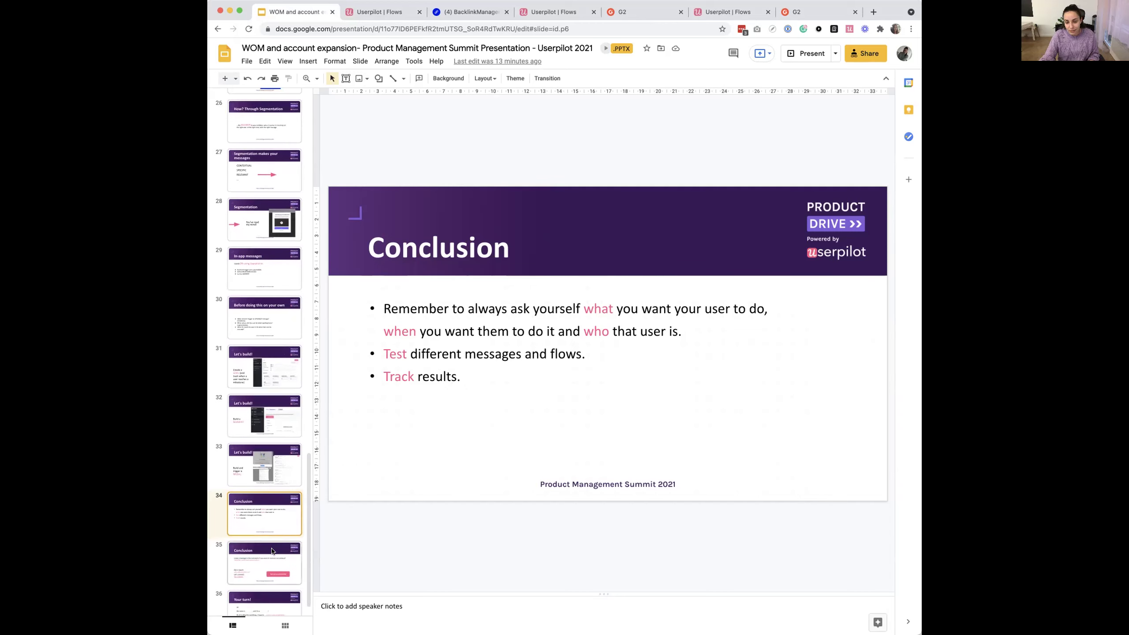
{"action": "left_click", "coordinate": [273, 552]}
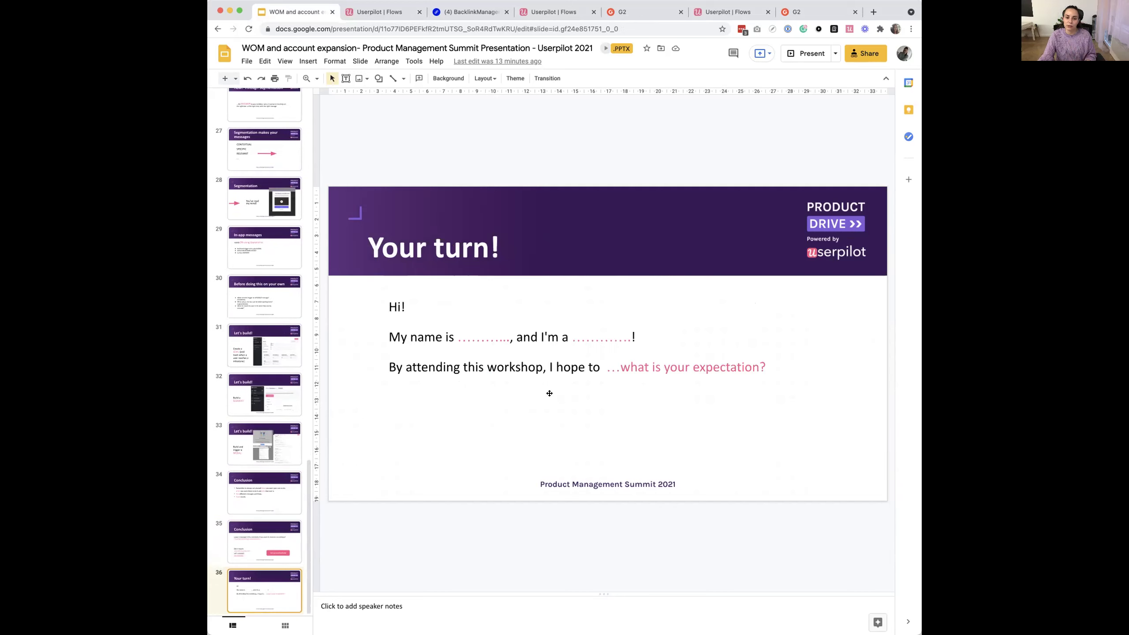
{"action": "left_click", "coordinate": [266, 535]}
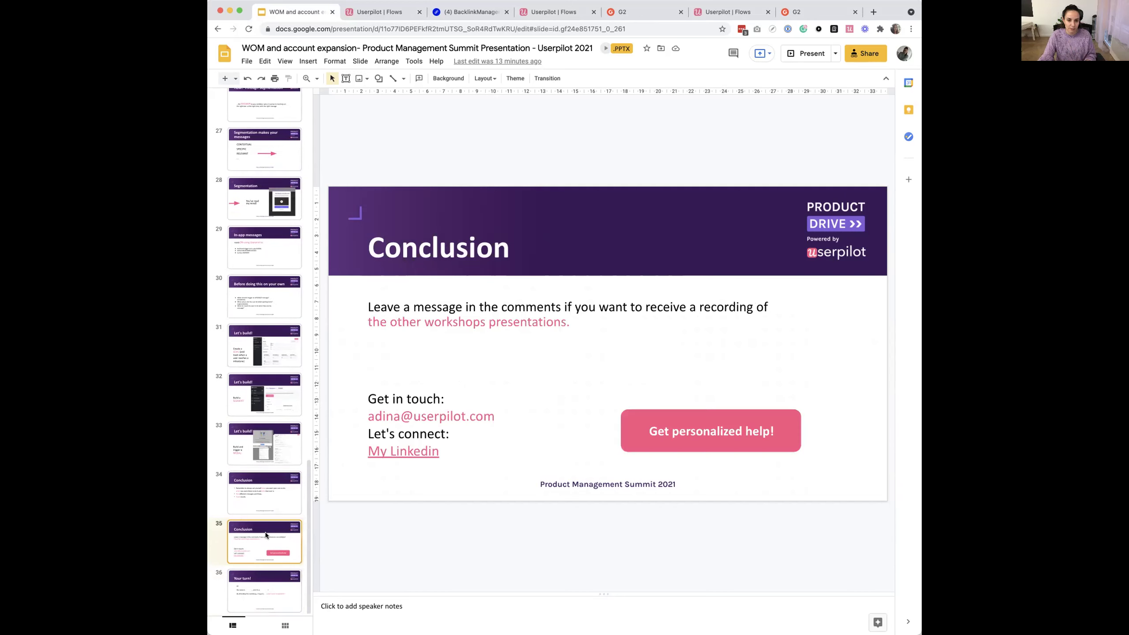